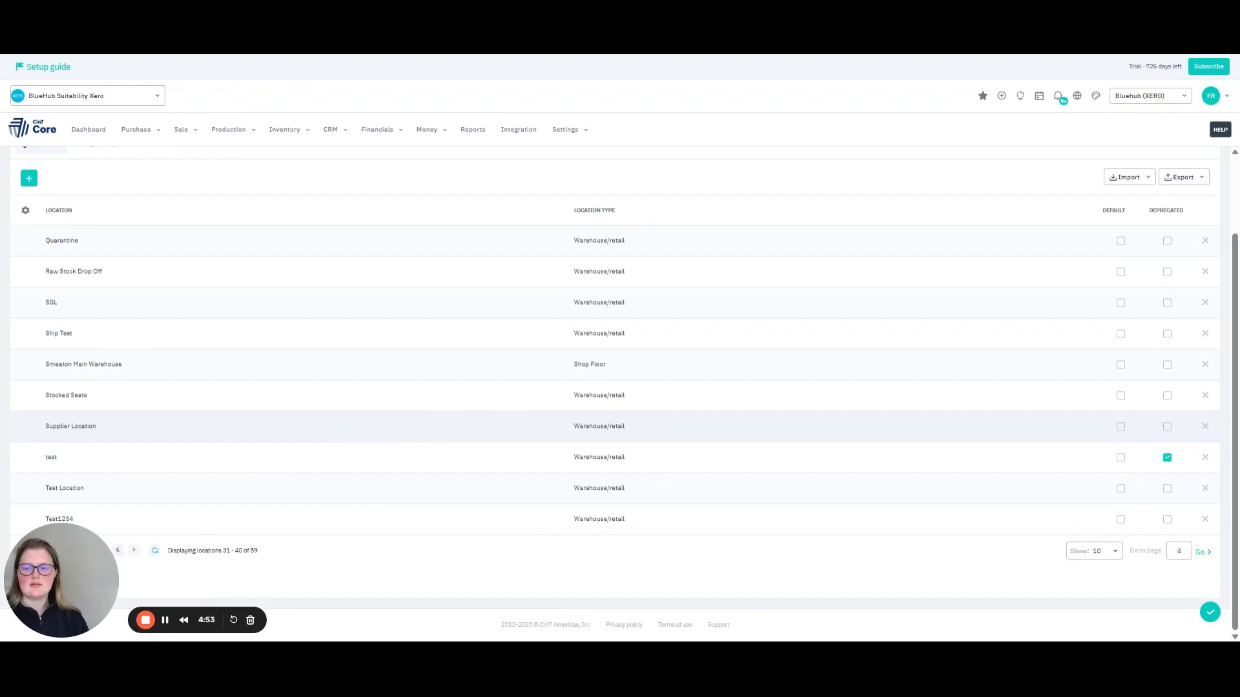
# Look through the list of locations and bins for the Supplier Location entry.
pyautogui.scroll(2, 338, 435)
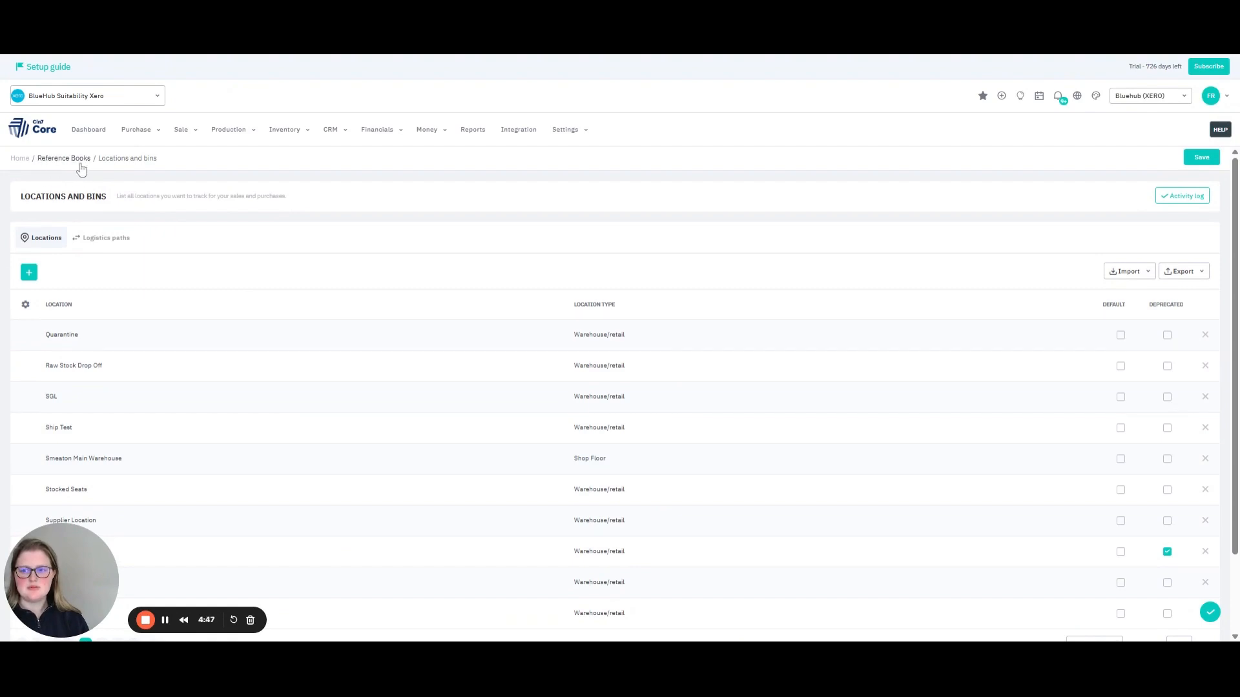
pyautogui.scroll(-2, 155, 290)
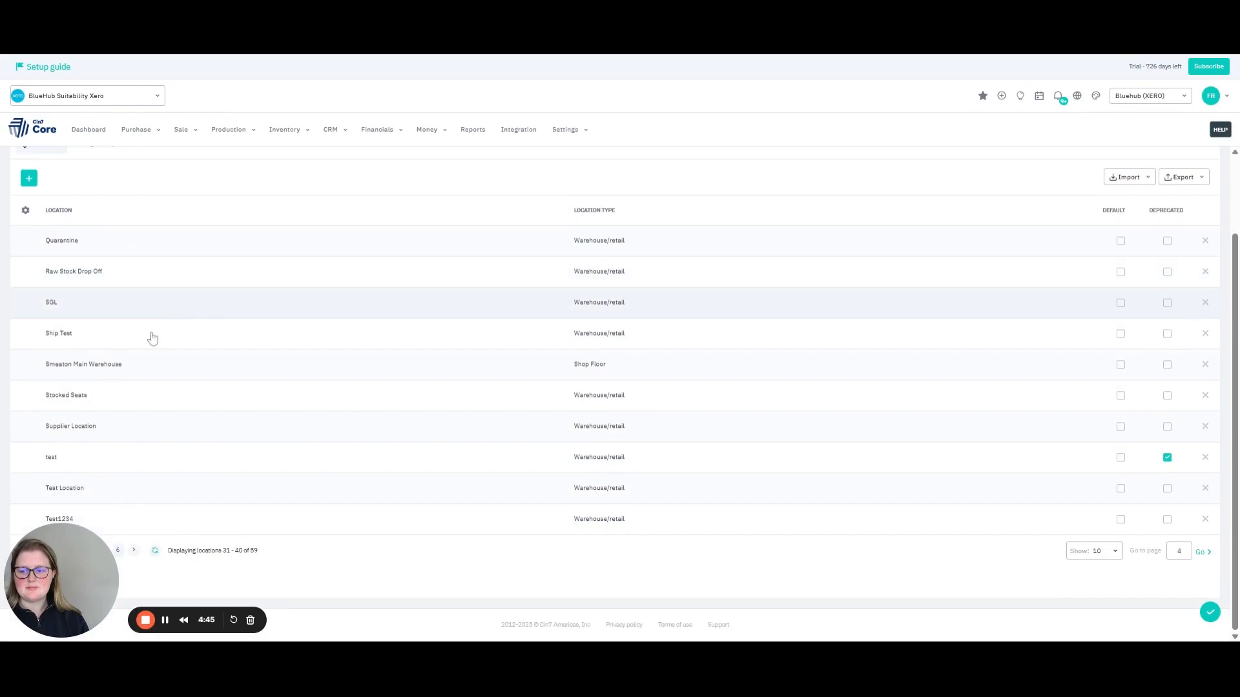
pyautogui.click(84, 430)
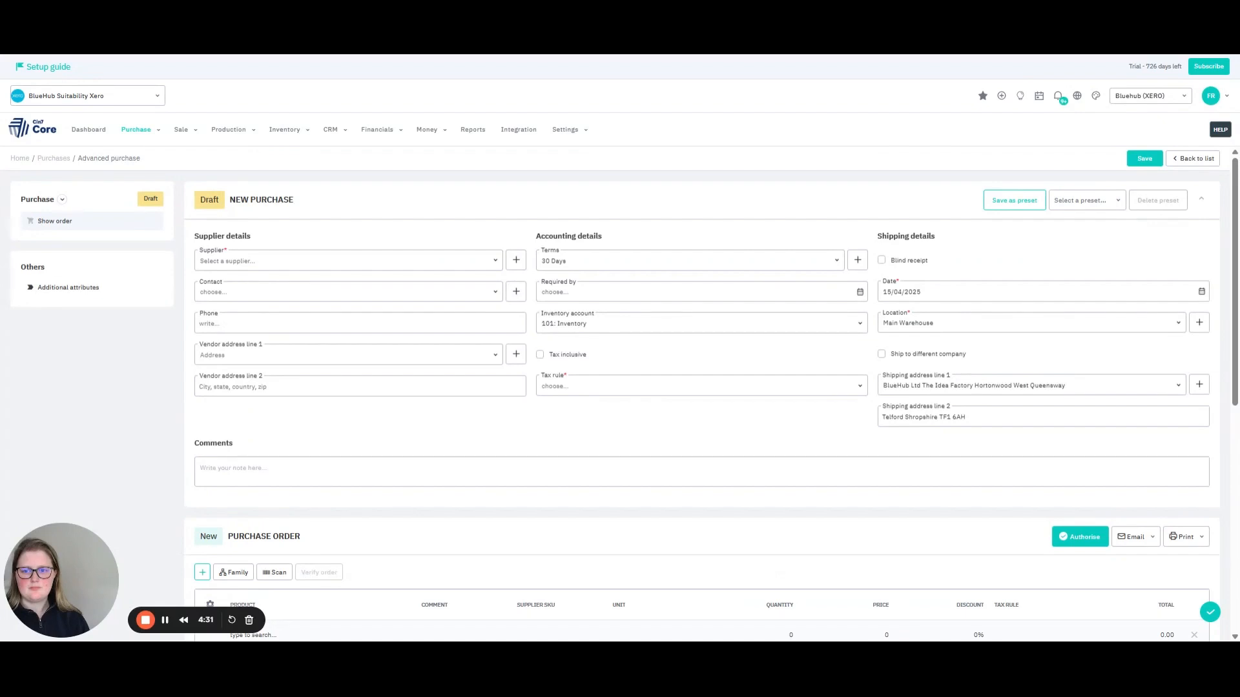
# Choose Bluehub Supplier as the supplier of the new purchase.
pyautogui.click(490, 262)
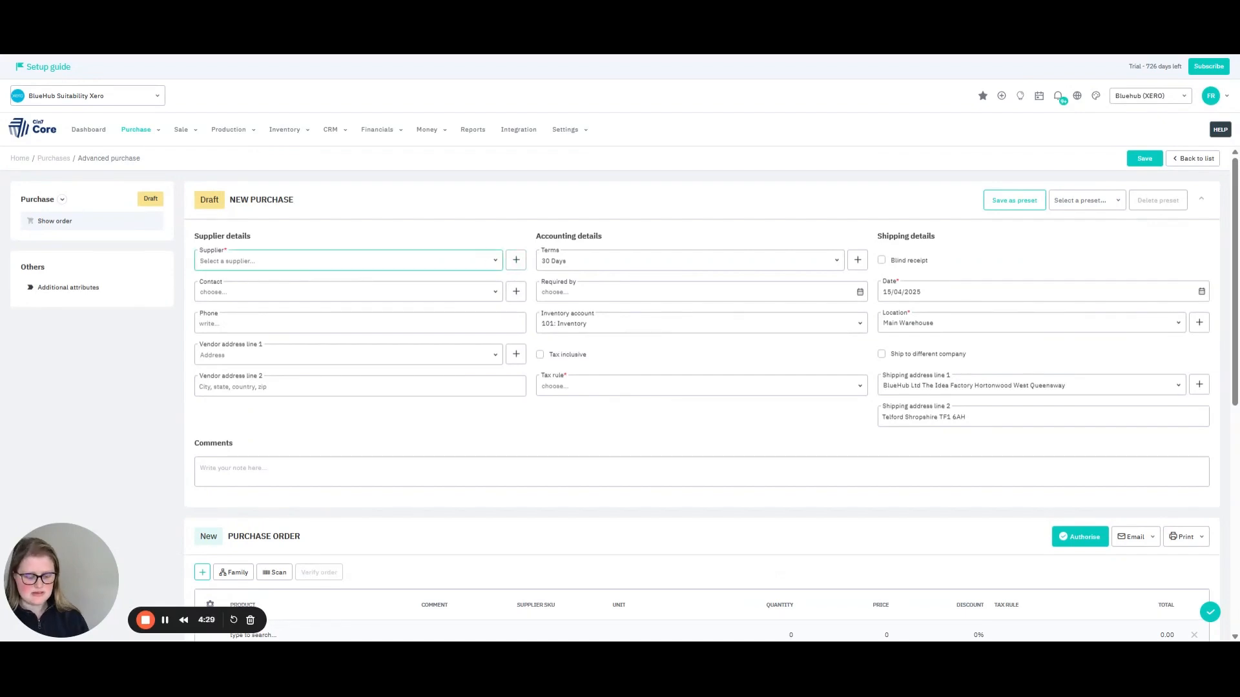
pyautogui.write('bluehu')
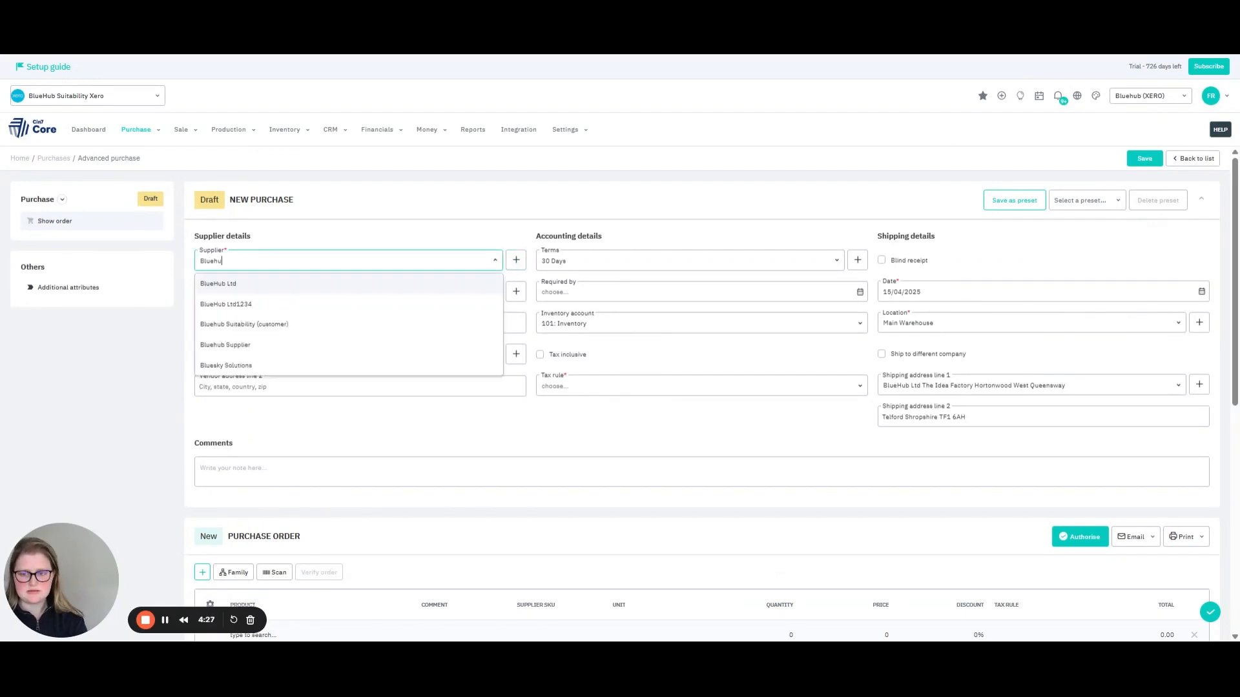
pyautogui.write('b Ltd')
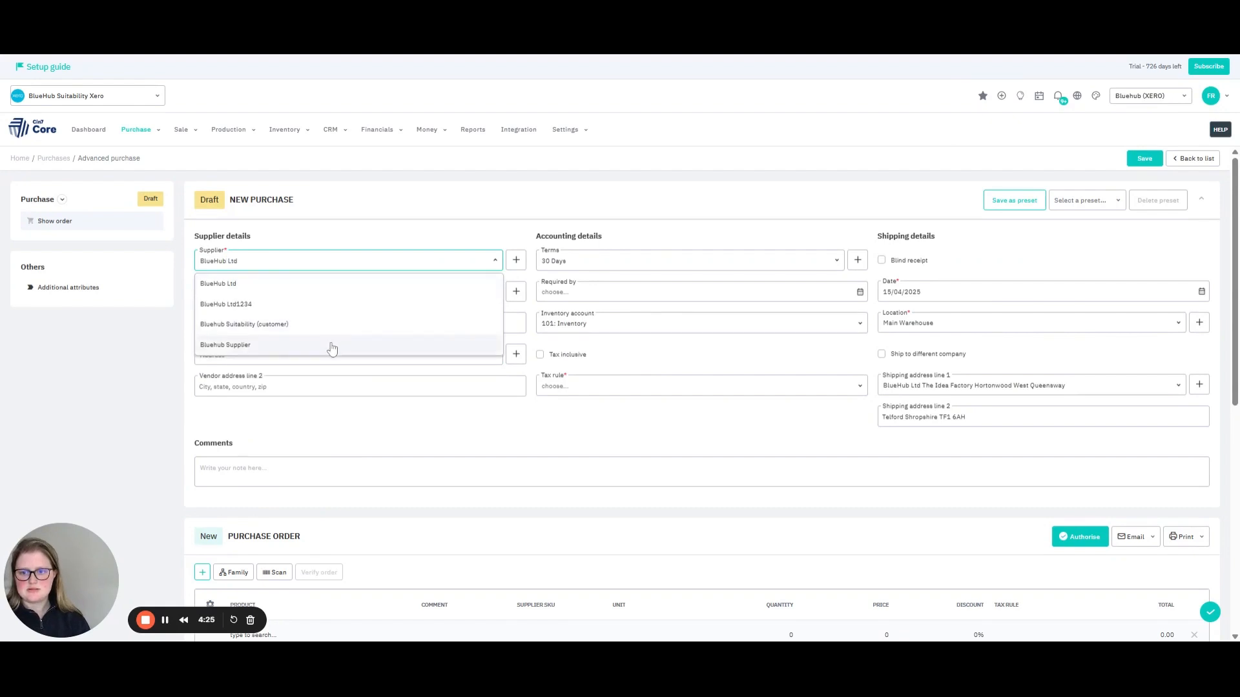
pyautogui.click(333, 344)
pyautogui.click(488, 215)
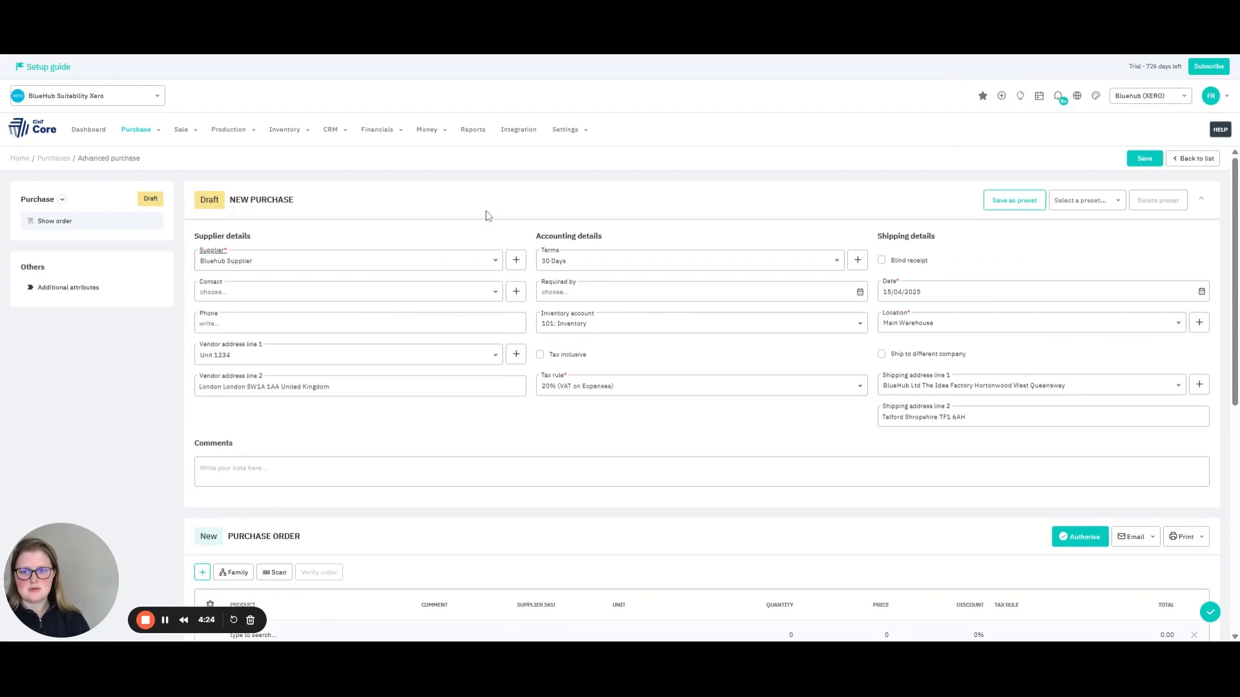
# Make the purchase a blind receipt with Supplier Location as its location, and save it.
pyautogui.click(882, 262)
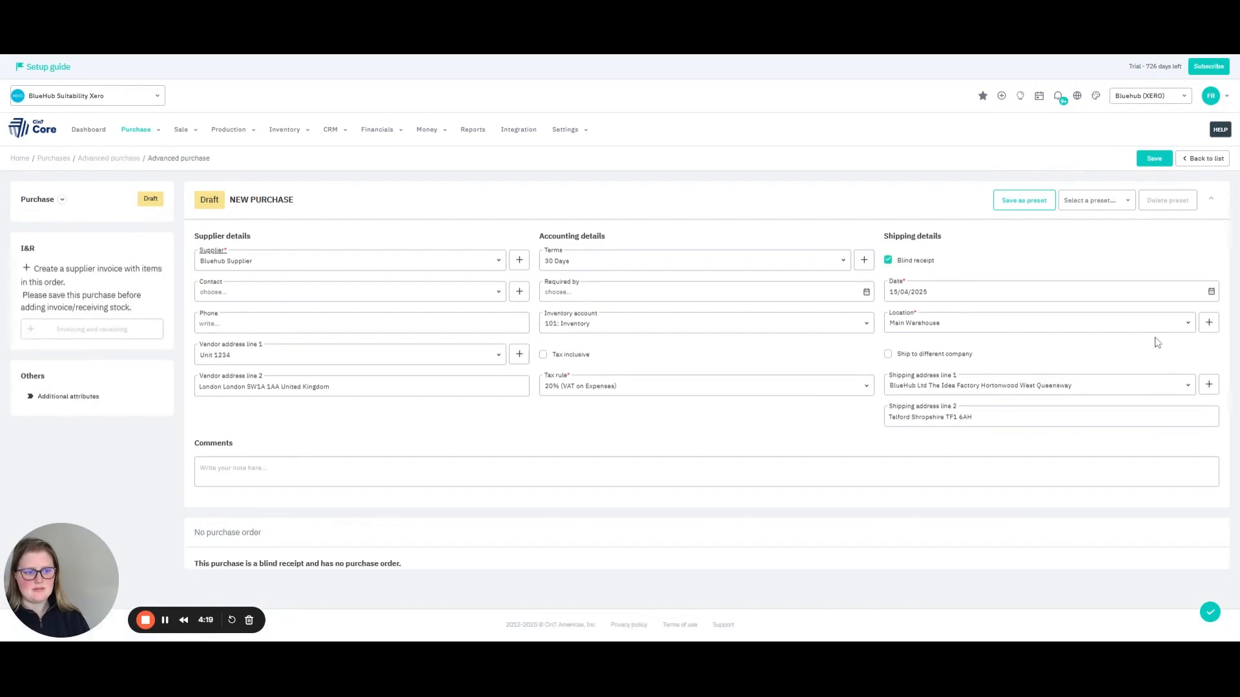
pyautogui.click(995, 325)
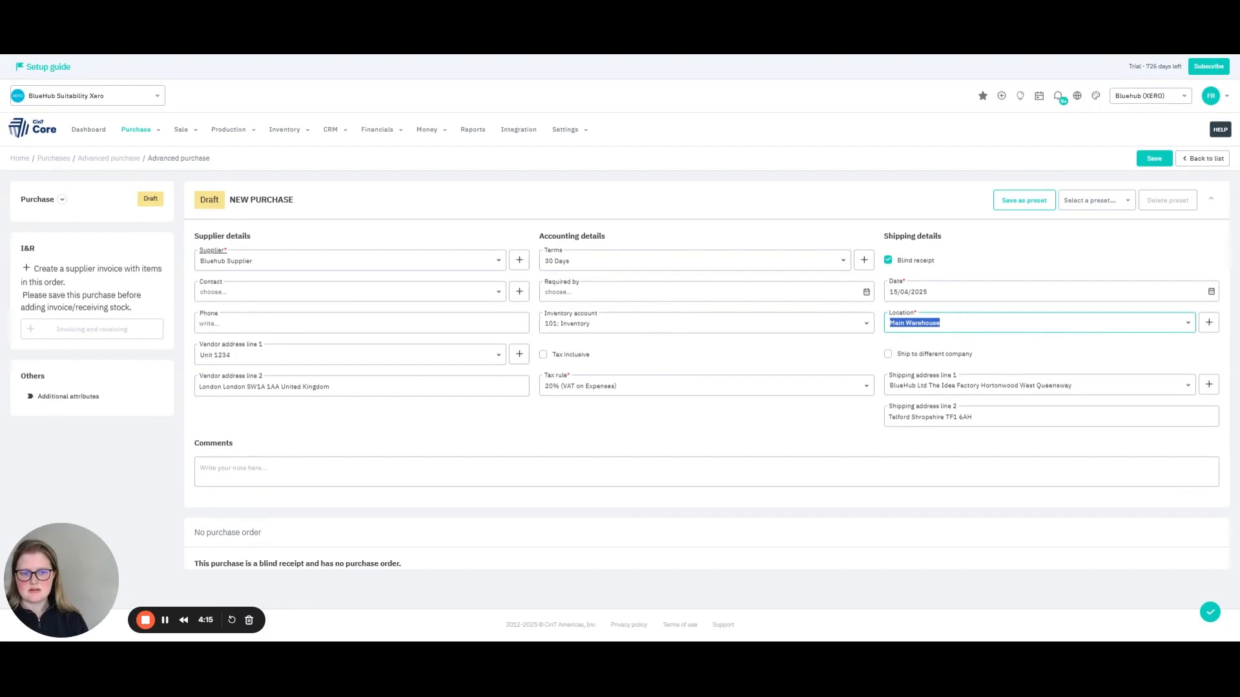
pyautogui.write('supplier')
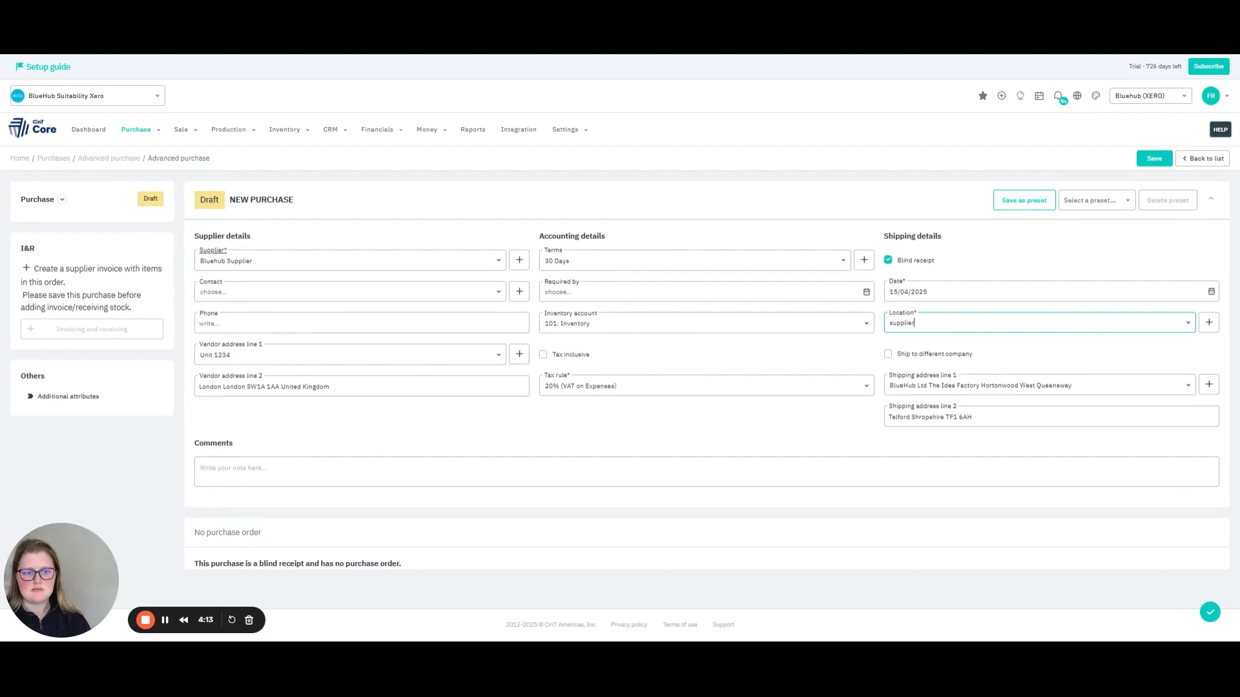
pyautogui.click(958, 352)
pyautogui.click(812, 418)
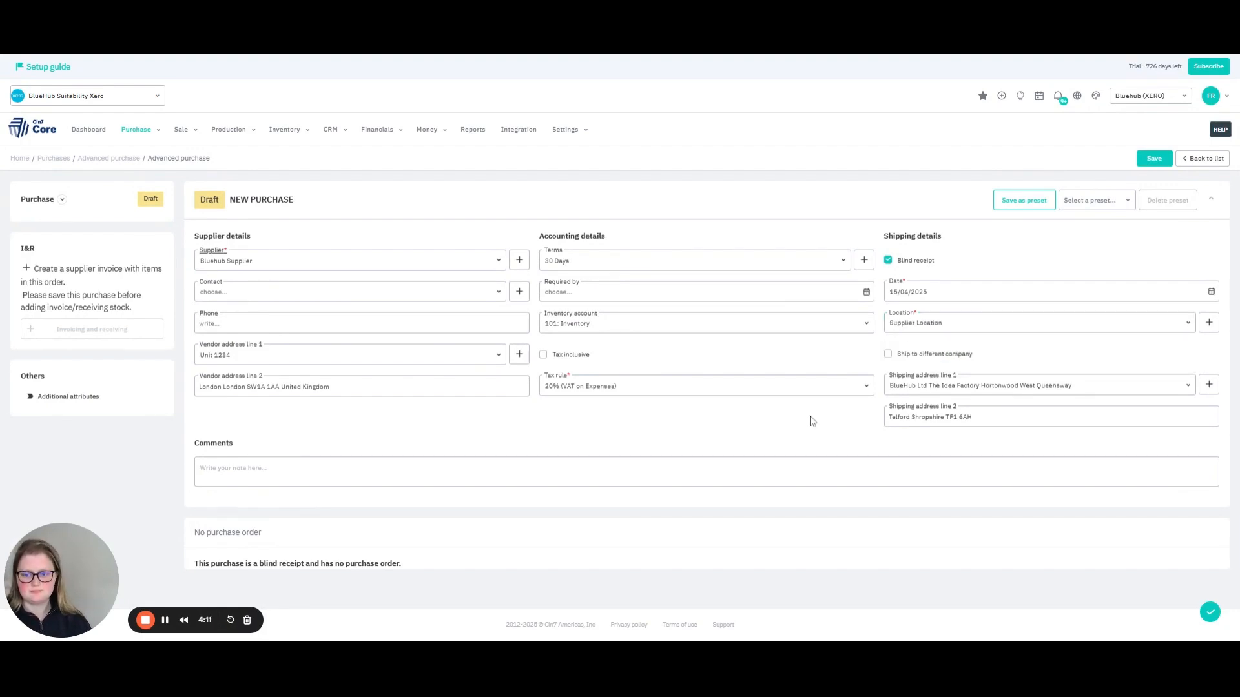
pyautogui.click(1153, 159)
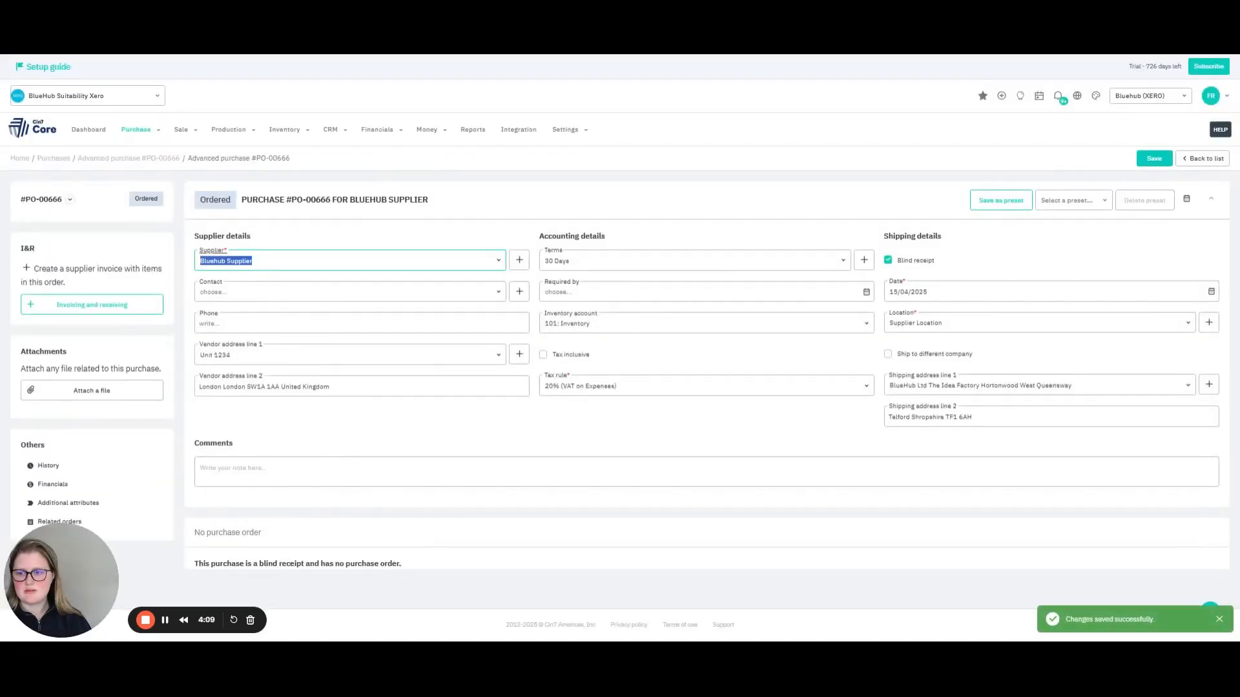
# Add a stock receiving to the purchase with product lines for Bowl (Test Product) and Plate (Test Product).
pyautogui.click(93, 306)
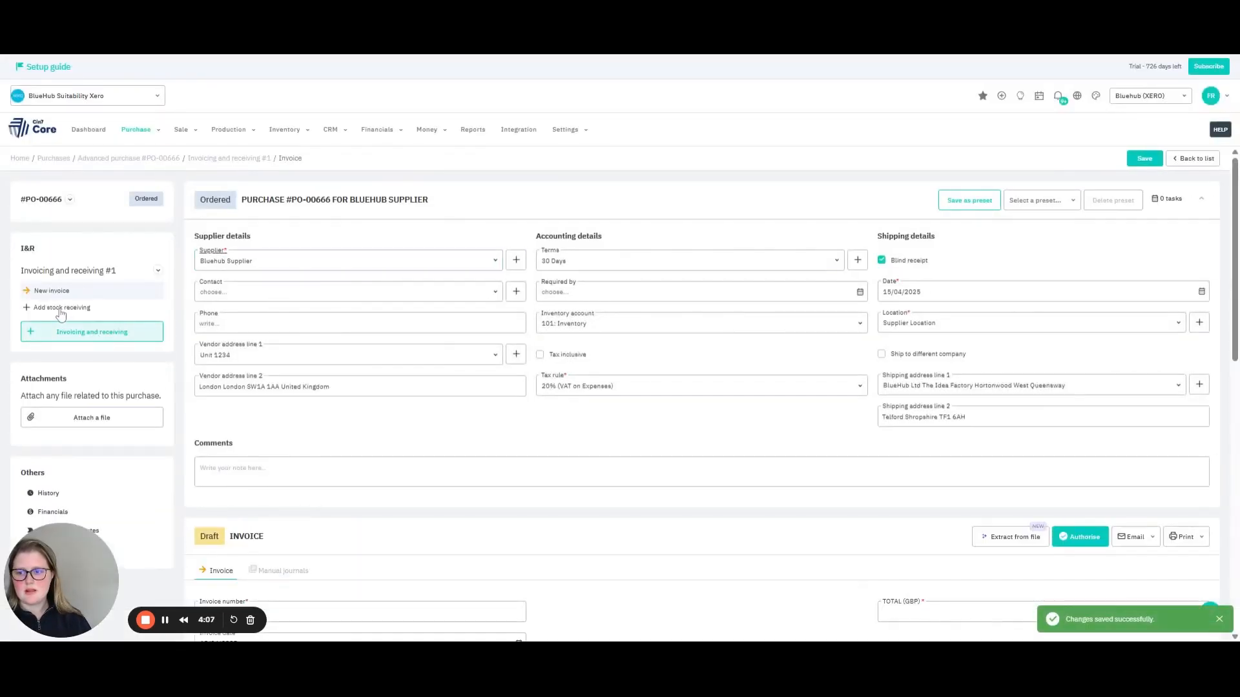
pyautogui.scroll(-3, 285, 370)
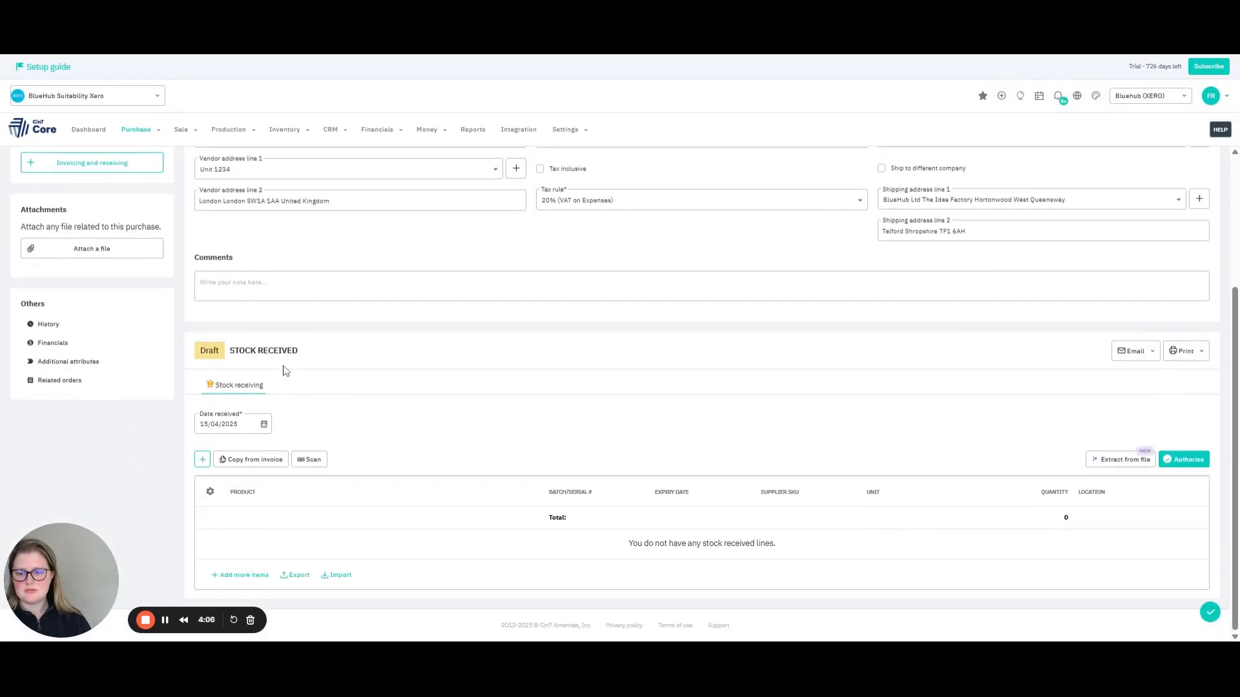
pyautogui.click(203, 458)
pyautogui.write('bowl')
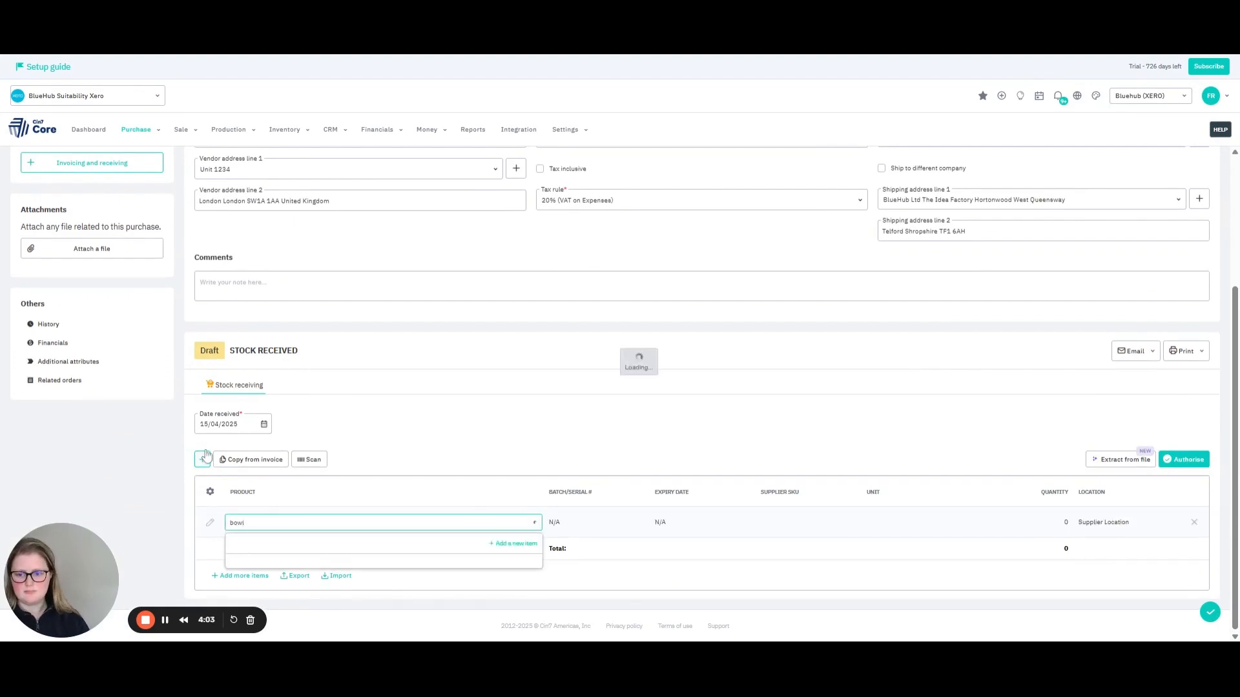
pyautogui.click(359, 563)
pyautogui.click(204, 460)
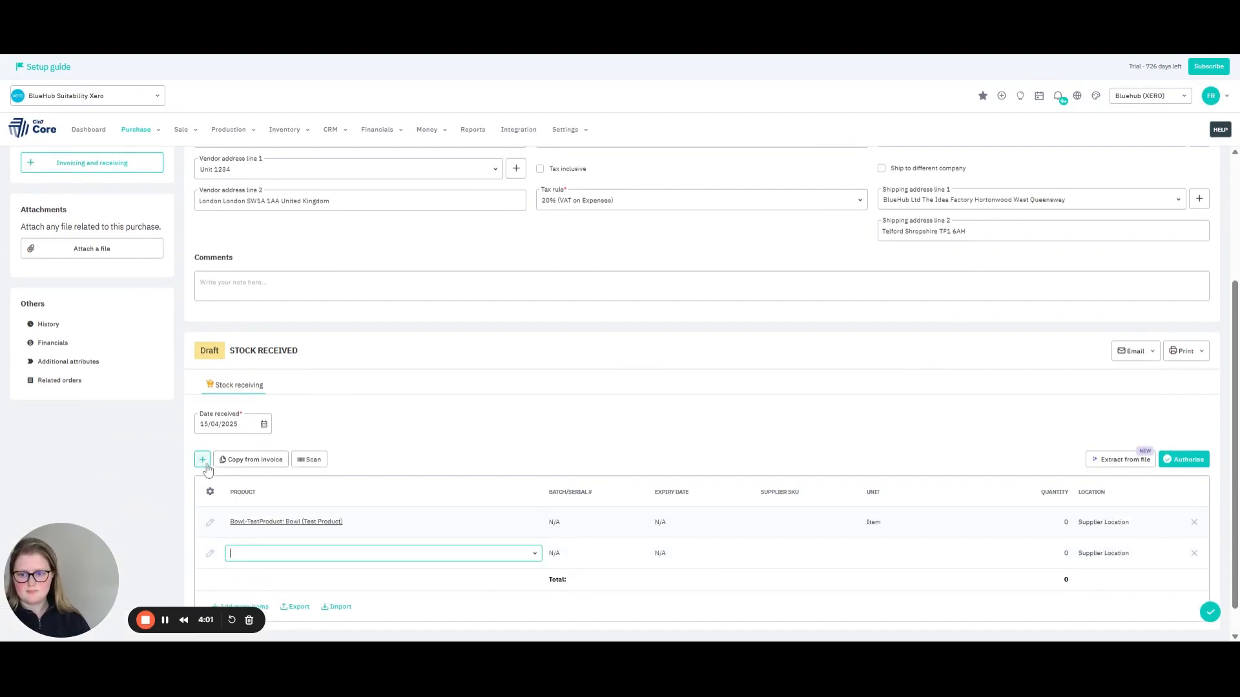
pyautogui.write('plate')
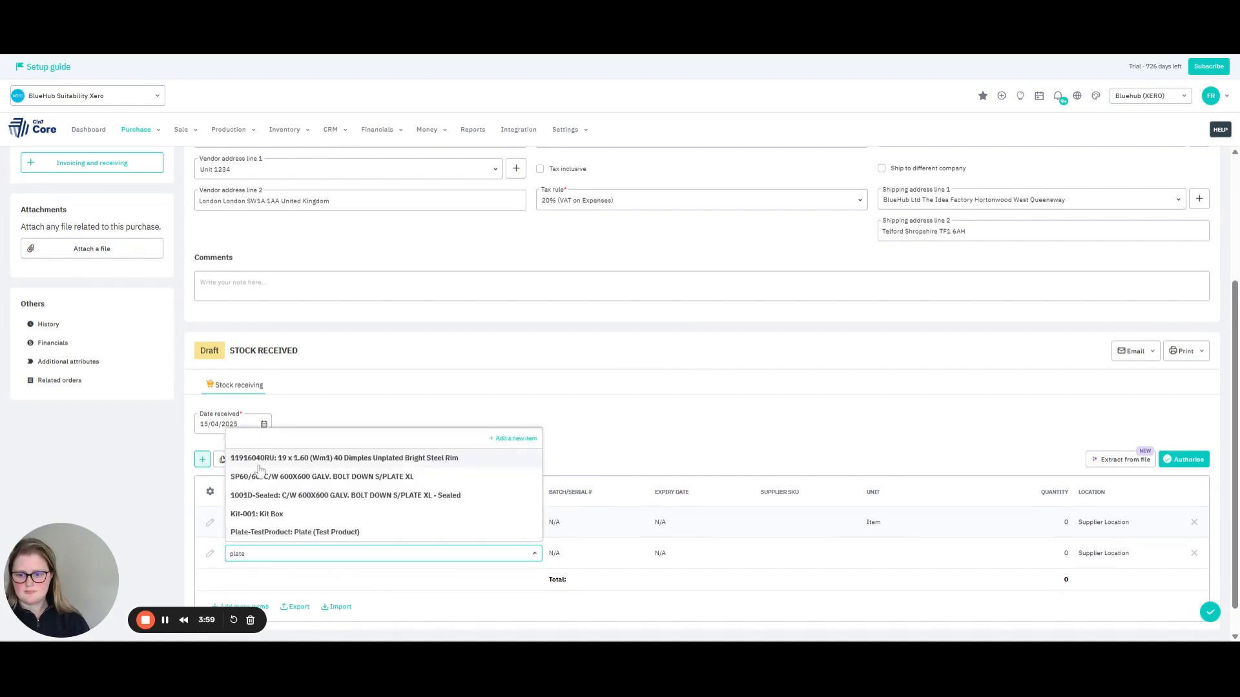
pyautogui.click(374, 531)
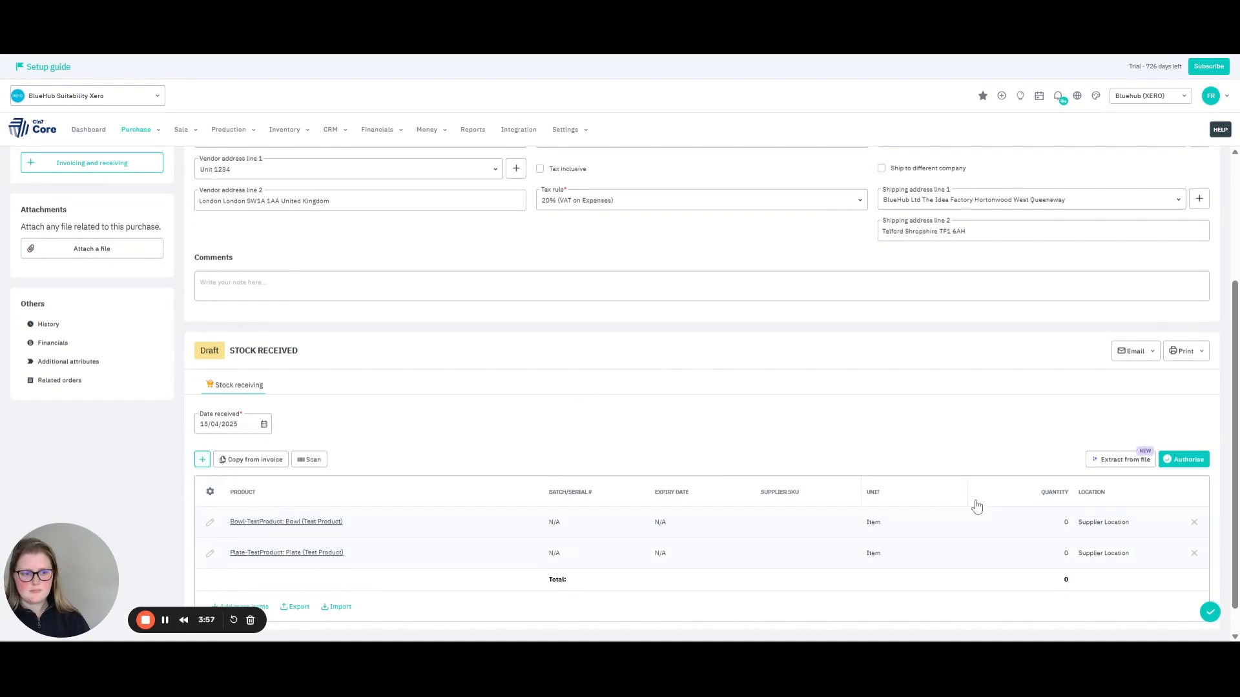
# Set the received quantity to 5 for both the bowl and the plate, and authorise the stock receiving.
pyautogui.click(1060, 521)
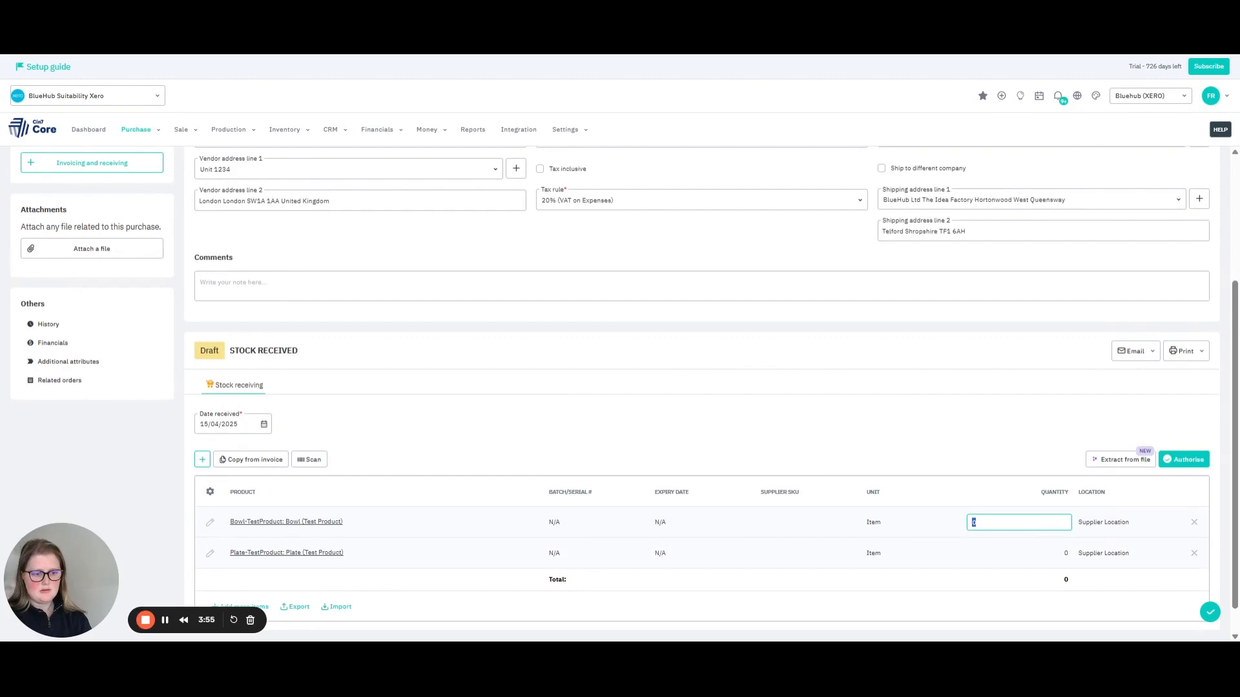
pyautogui.press('Return')
pyautogui.write('5')
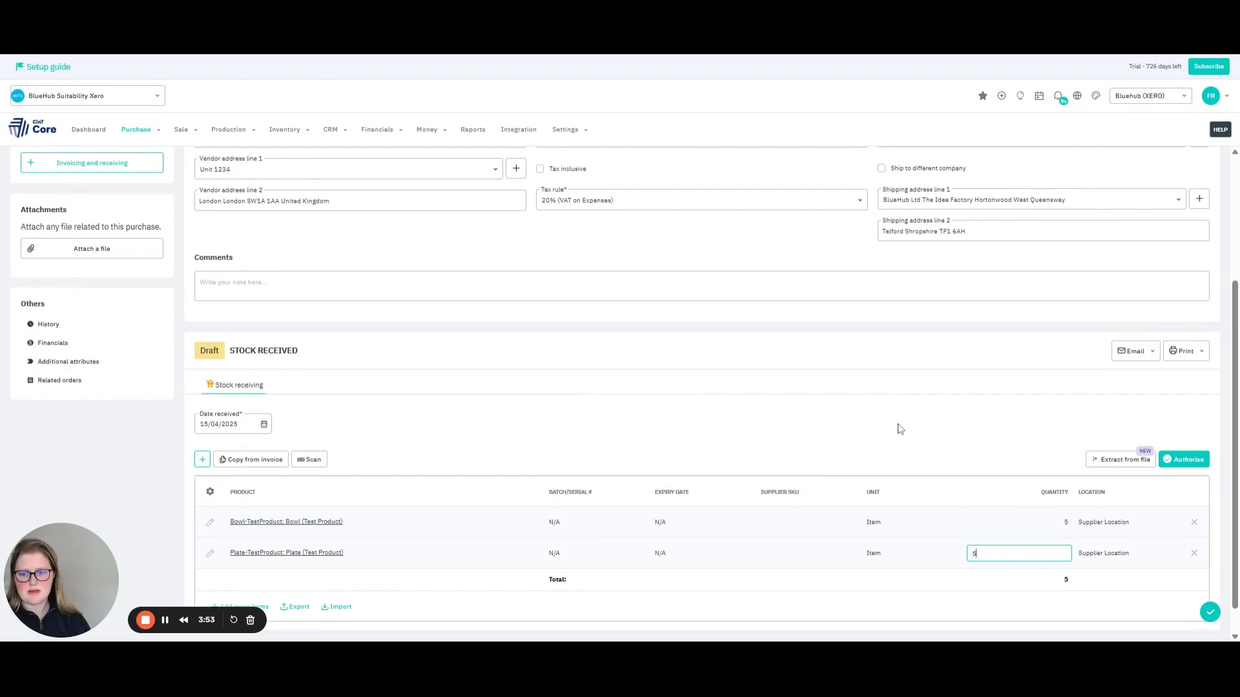
pyautogui.press('Return')
pyautogui.click(1189, 461)
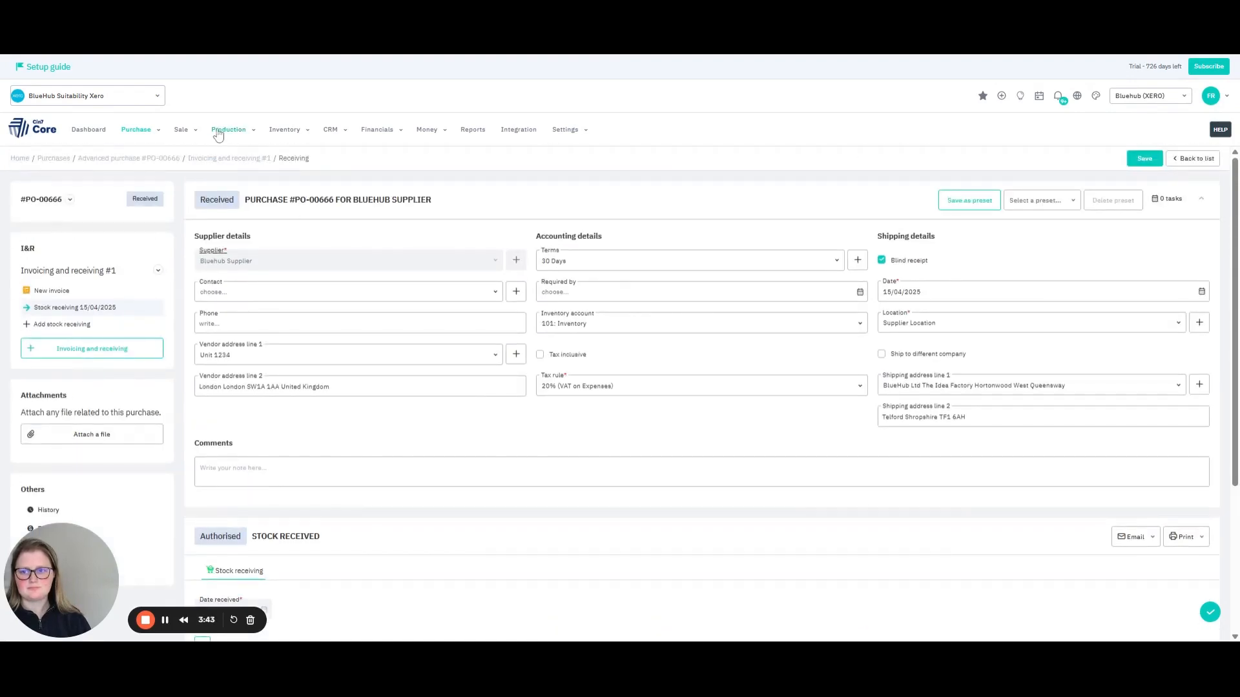
# Create a new stock transfer from Supplier Location to Bluehub Warehouse, entering the purchase order number as its reference.
pyautogui.click(292, 130)
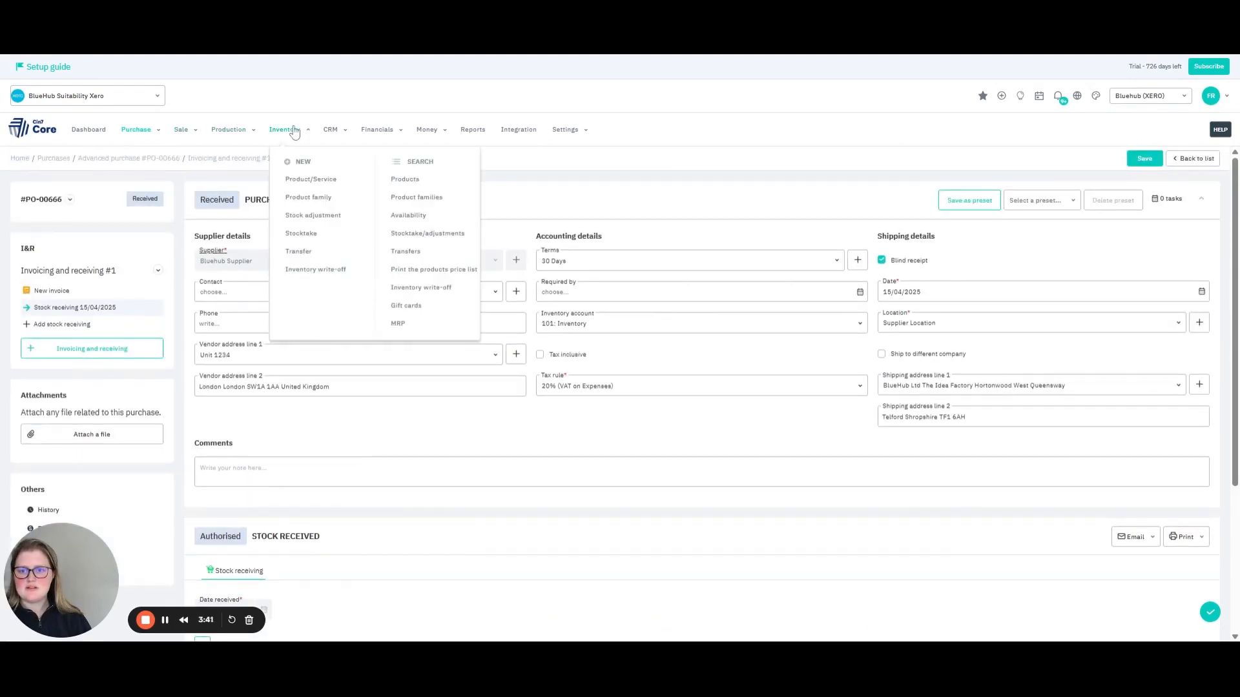
pyautogui.click(299, 250)
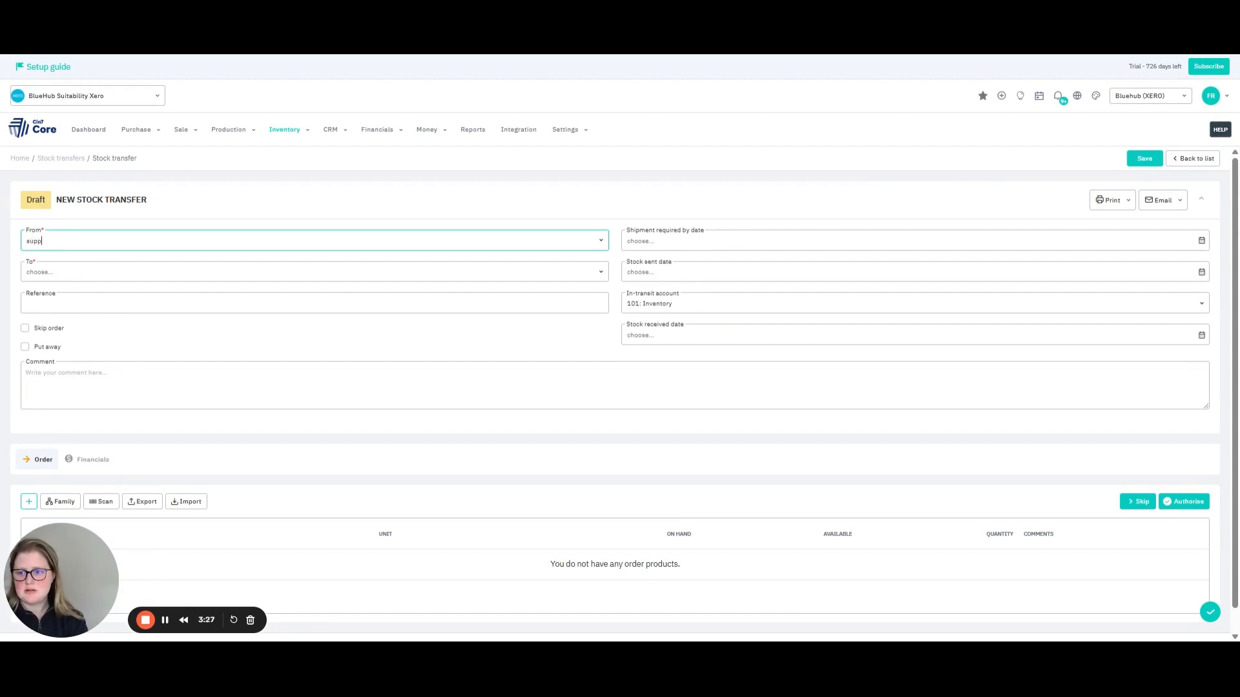
pyautogui.click(79, 270)
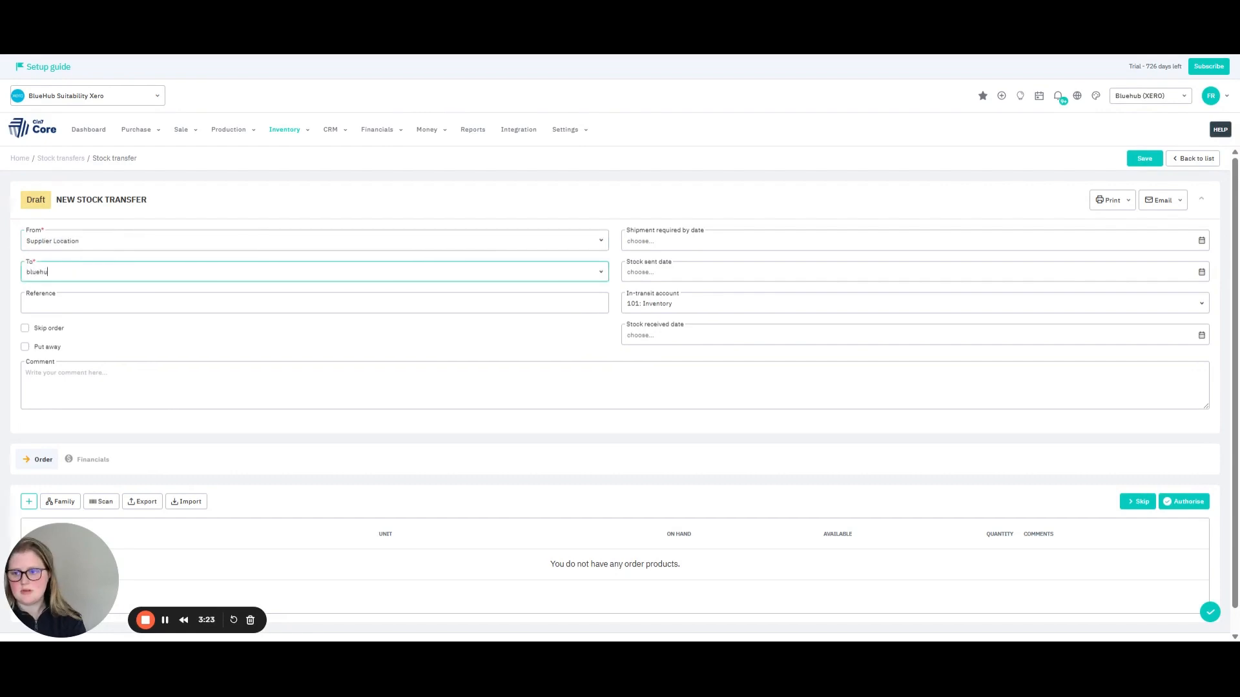
pyautogui.click(92, 299)
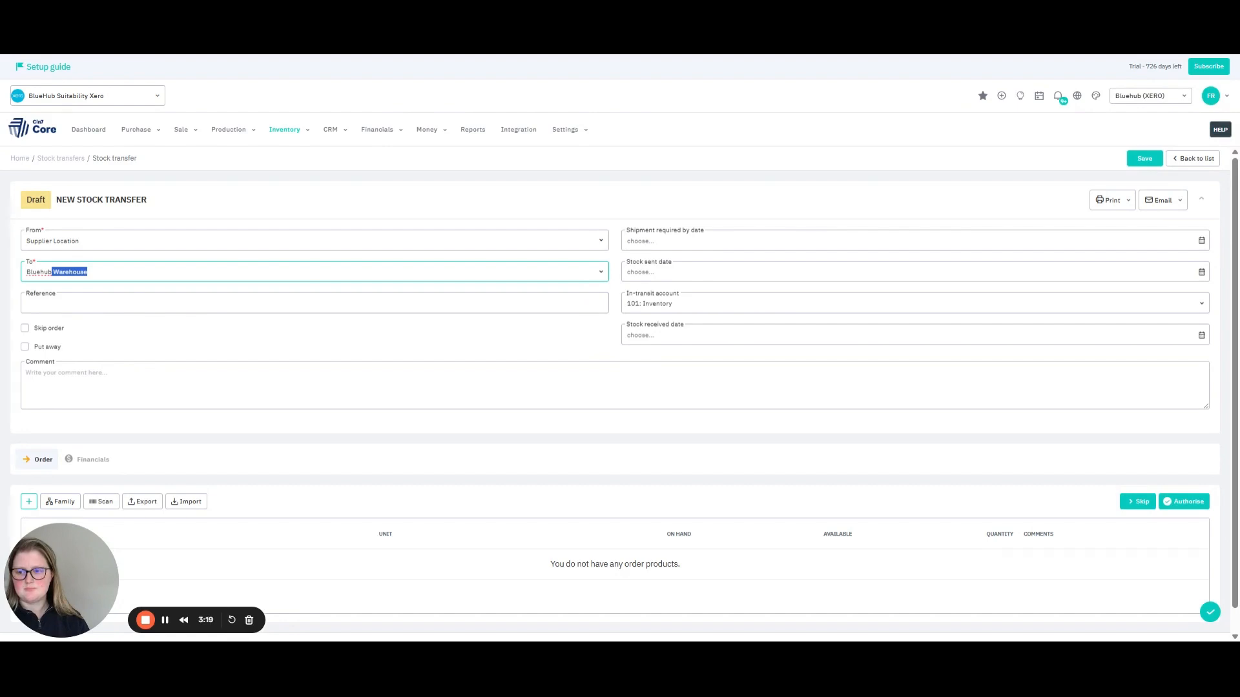
pyautogui.press('Tab')
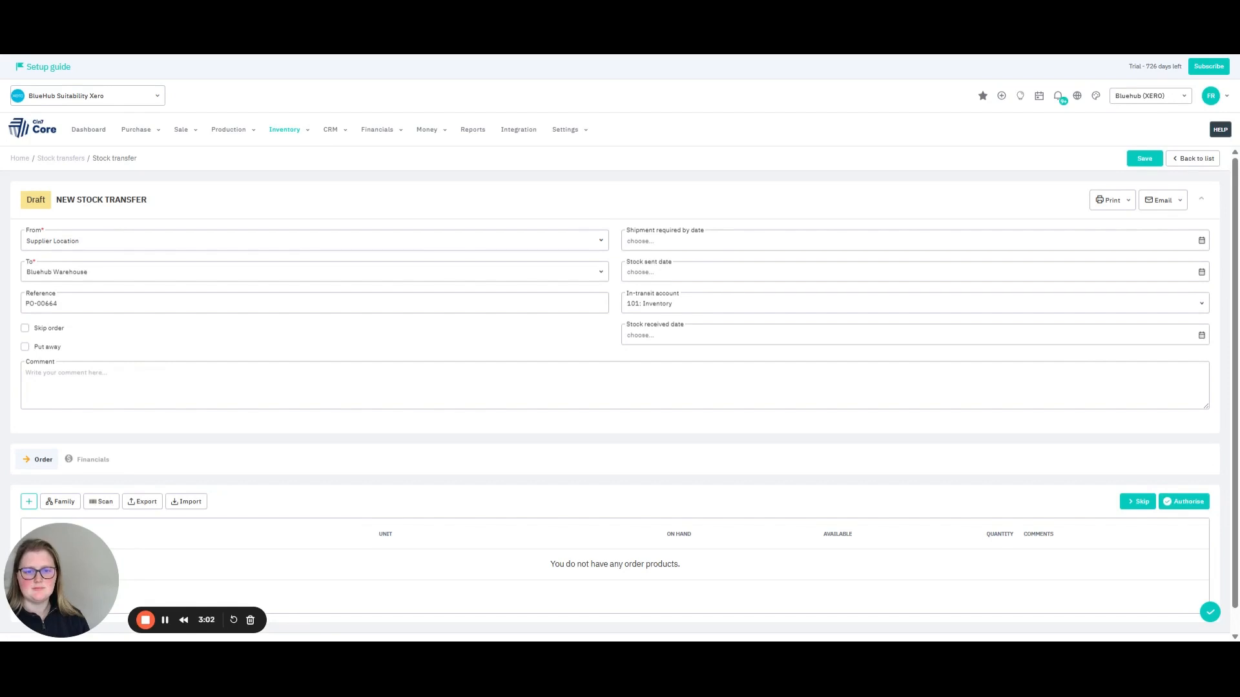
# Set the transfer's shipment required by date to 30/04/2025 and its stock sent date to 14/04/2025.
pyautogui.click(1202, 242)
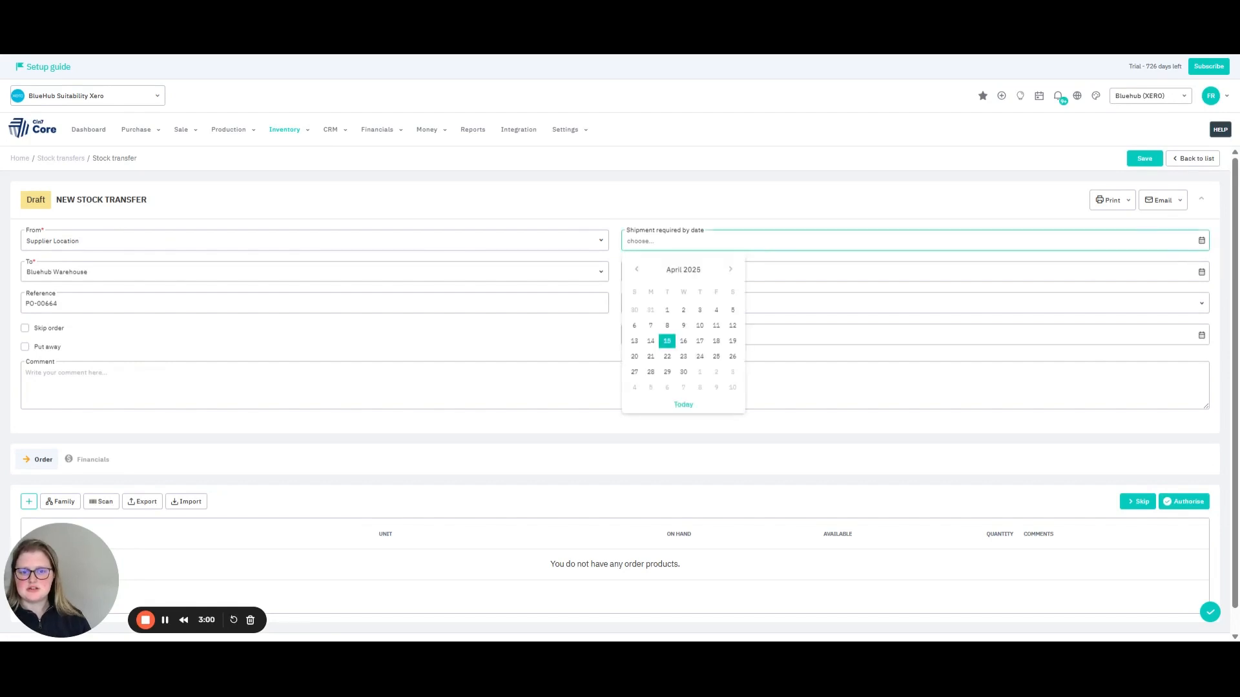
pyautogui.click(684, 374)
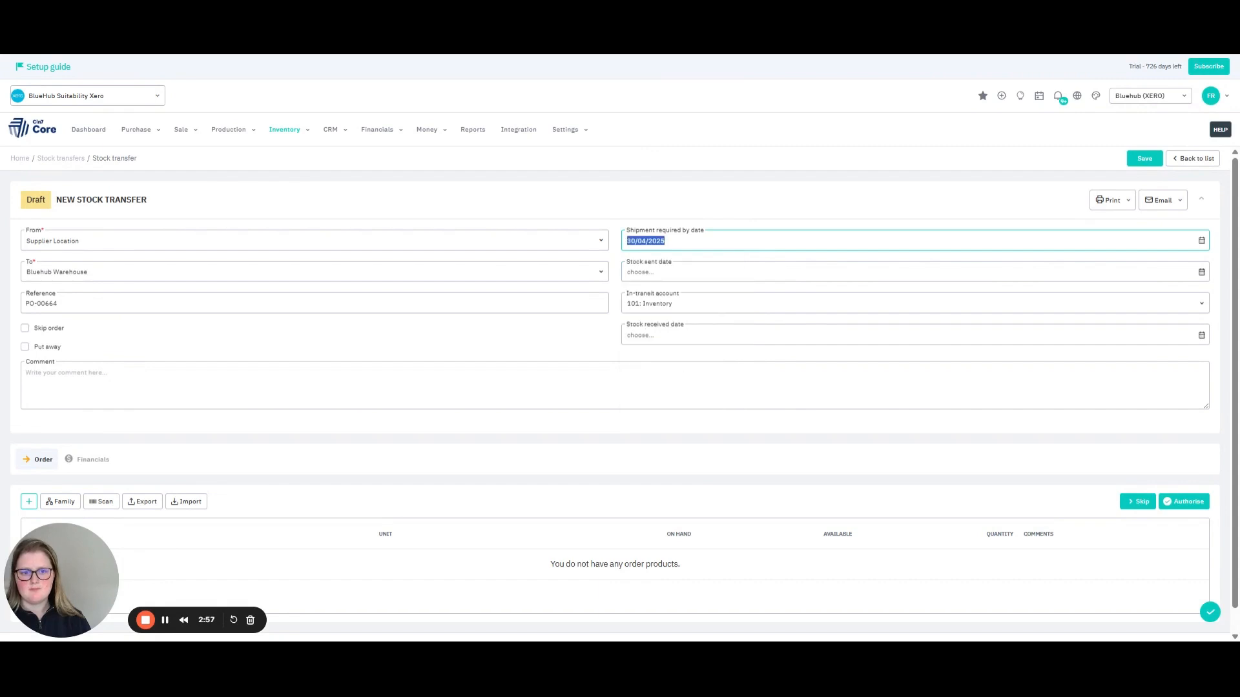
pyautogui.click(1202, 272)
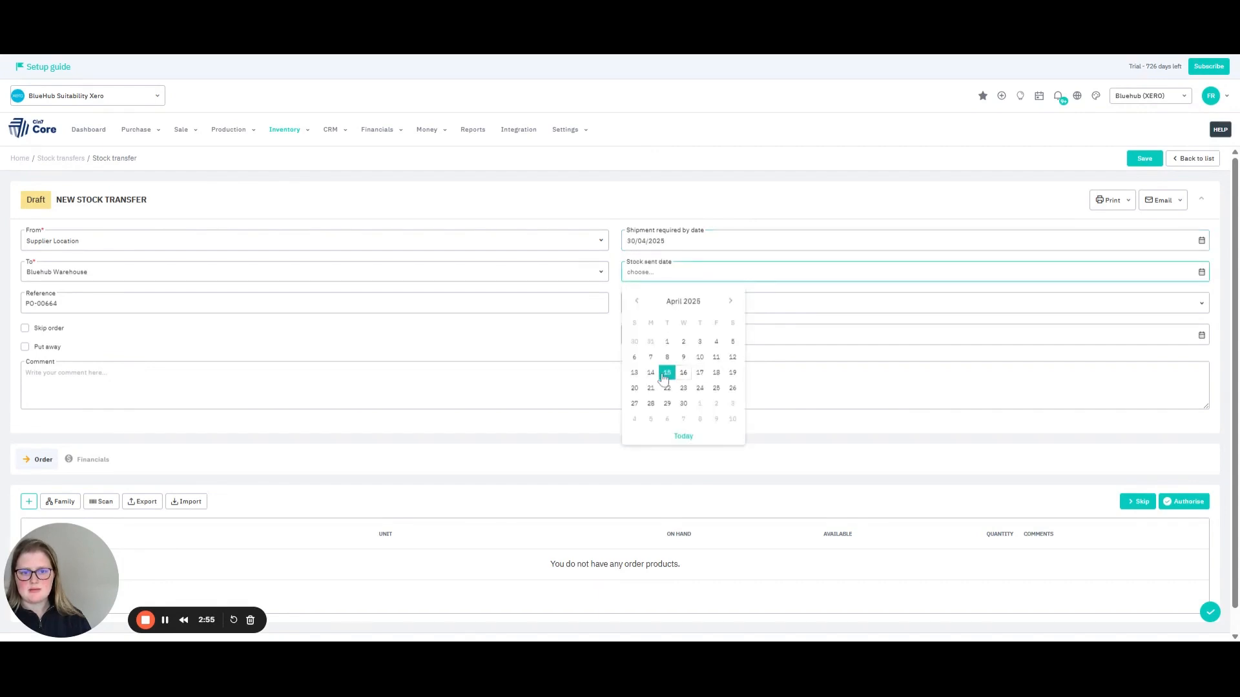
pyautogui.click(651, 373)
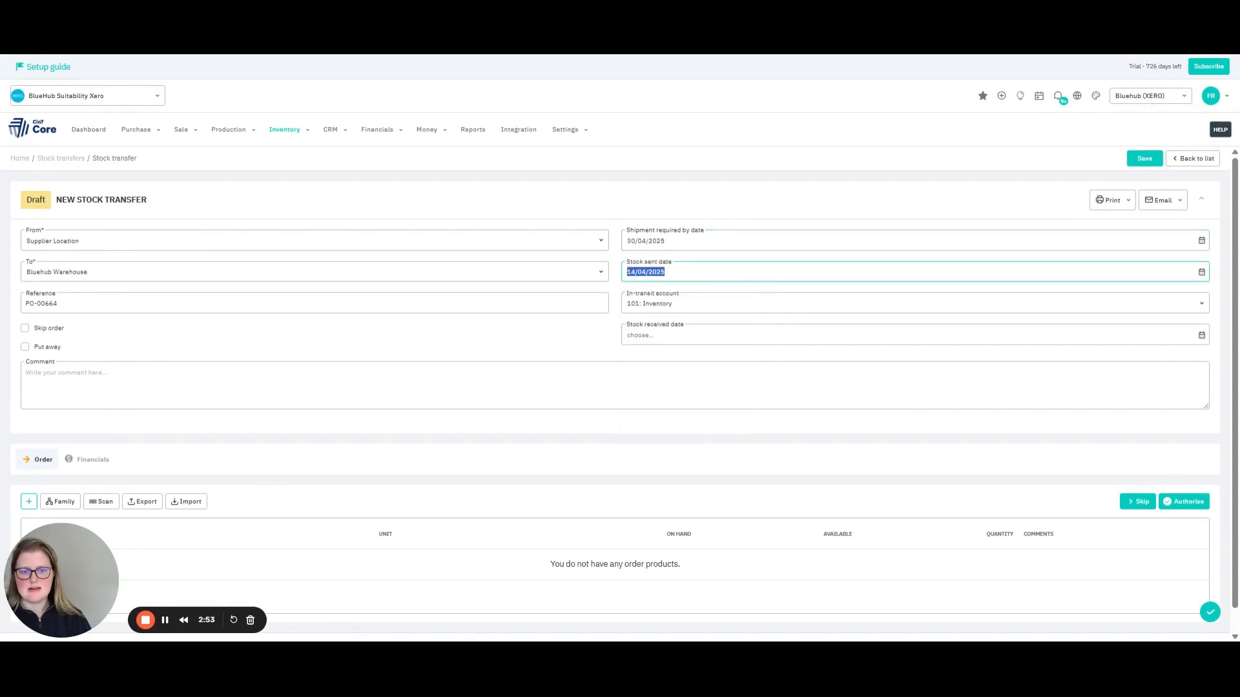
pyautogui.click(560, 351)
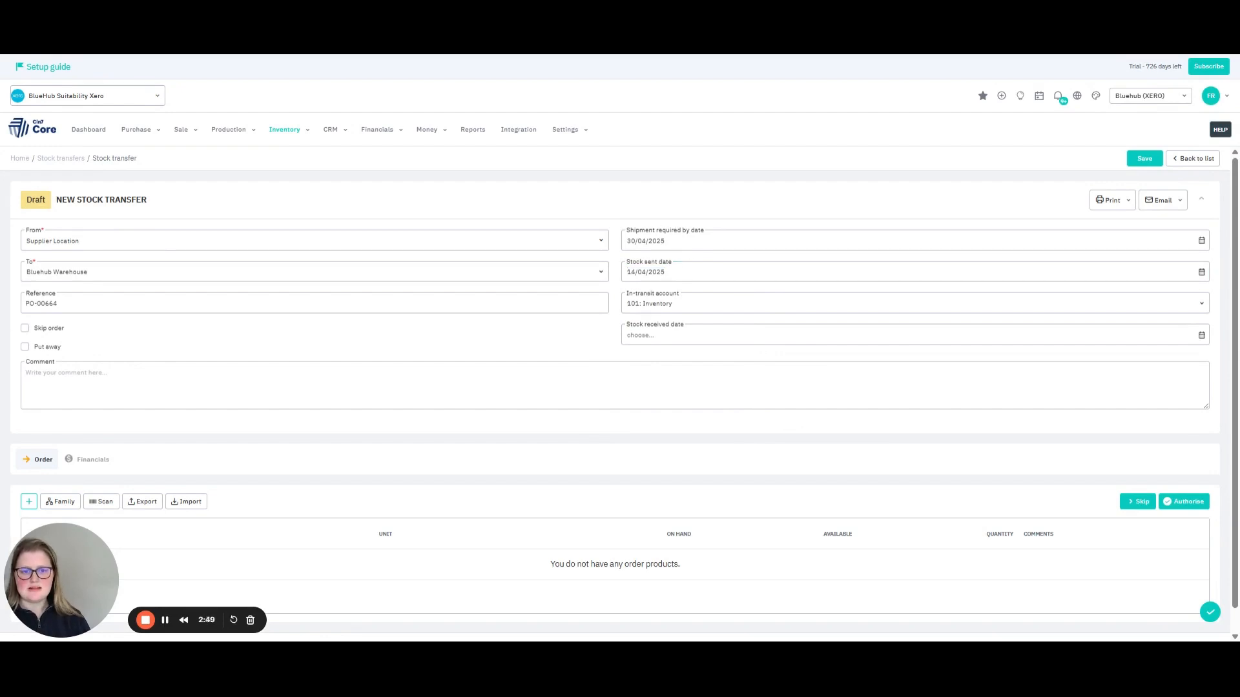
# Set the transfer's in-transit account to 104: In Transit and enable skipping the order stage.
pyautogui.click(687, 304)
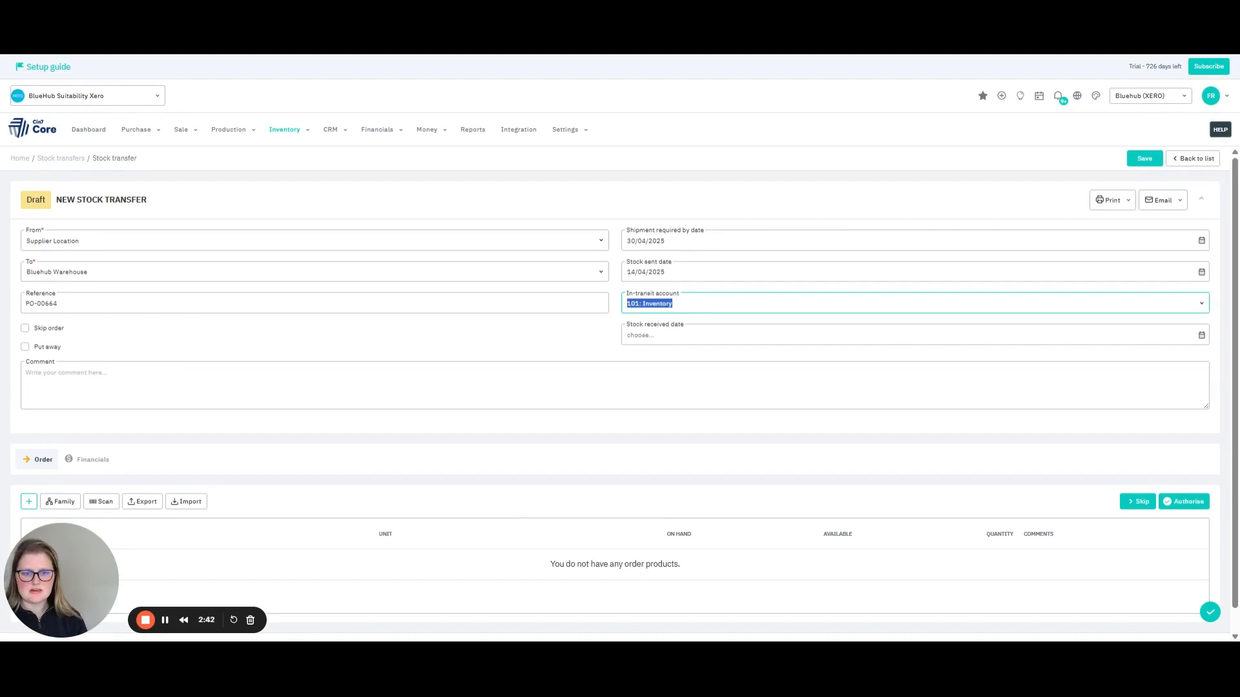
pyautogui.write('in tran')
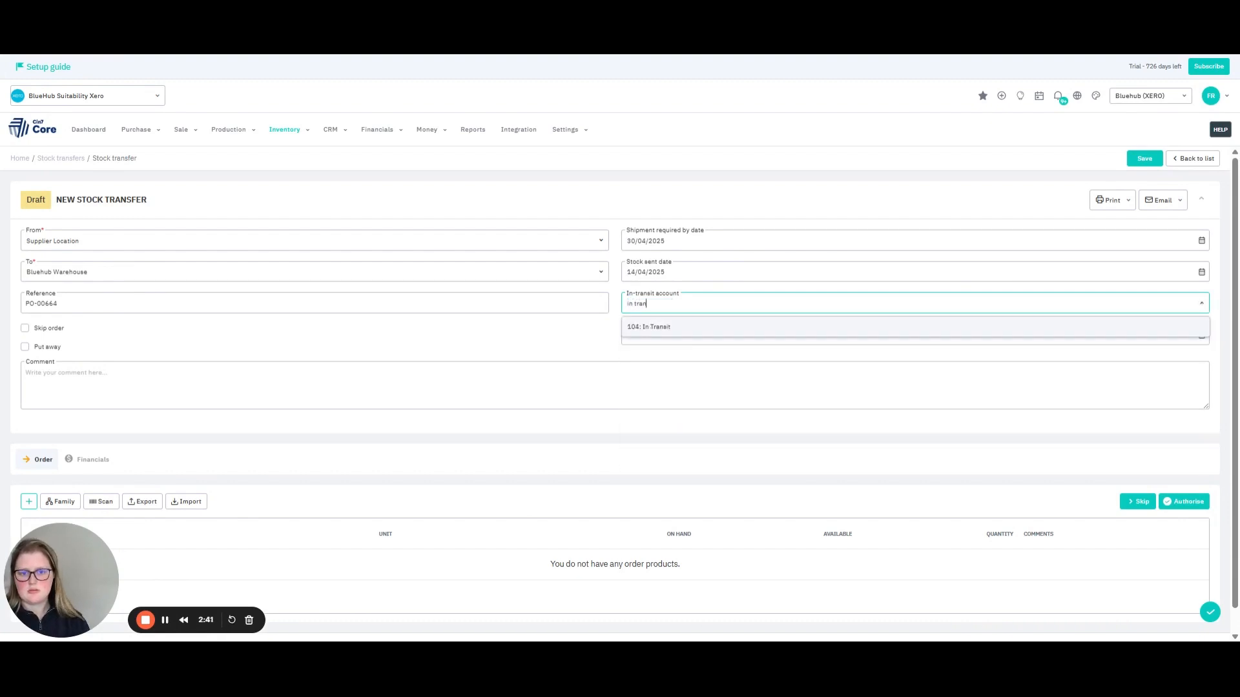
pyautogui.click(697, 328)
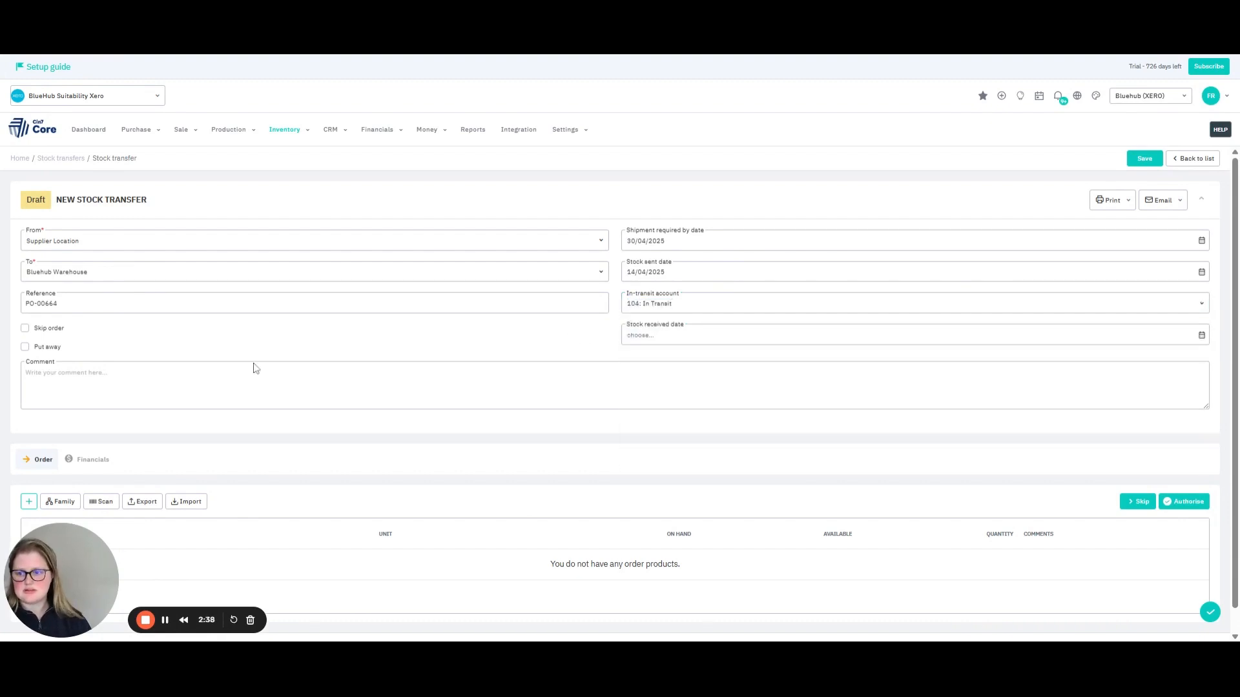
pyautogui.click(57, 329)
pyautogui.scroll(-1, 161, 349)
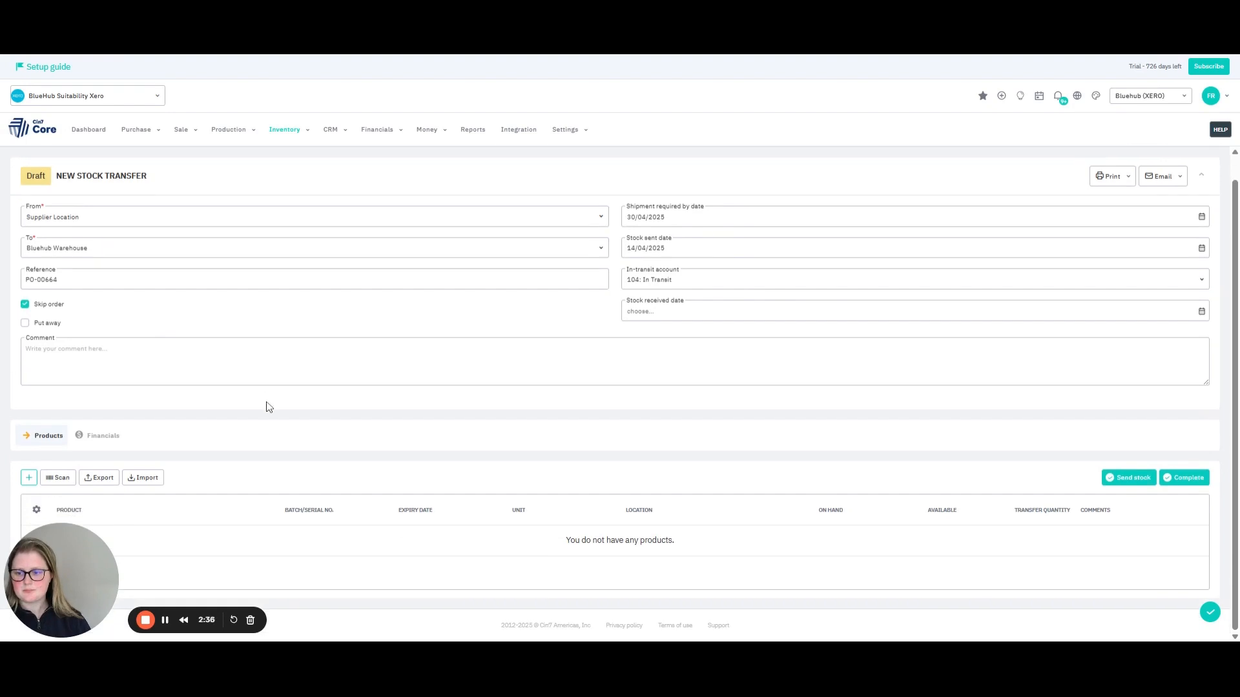
# Add the bowl and plate test products from Supplier Location to the stock transfer.
pyautogui.click(29, 478)
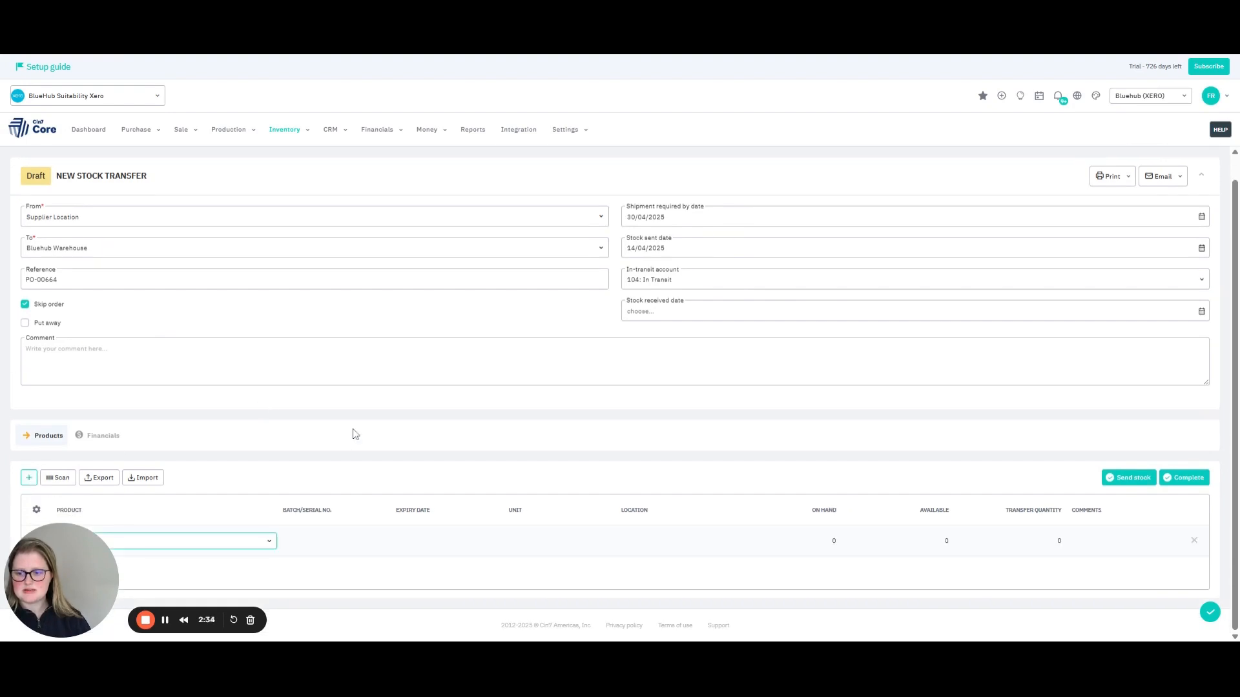
pyautogui.click(270, 541)
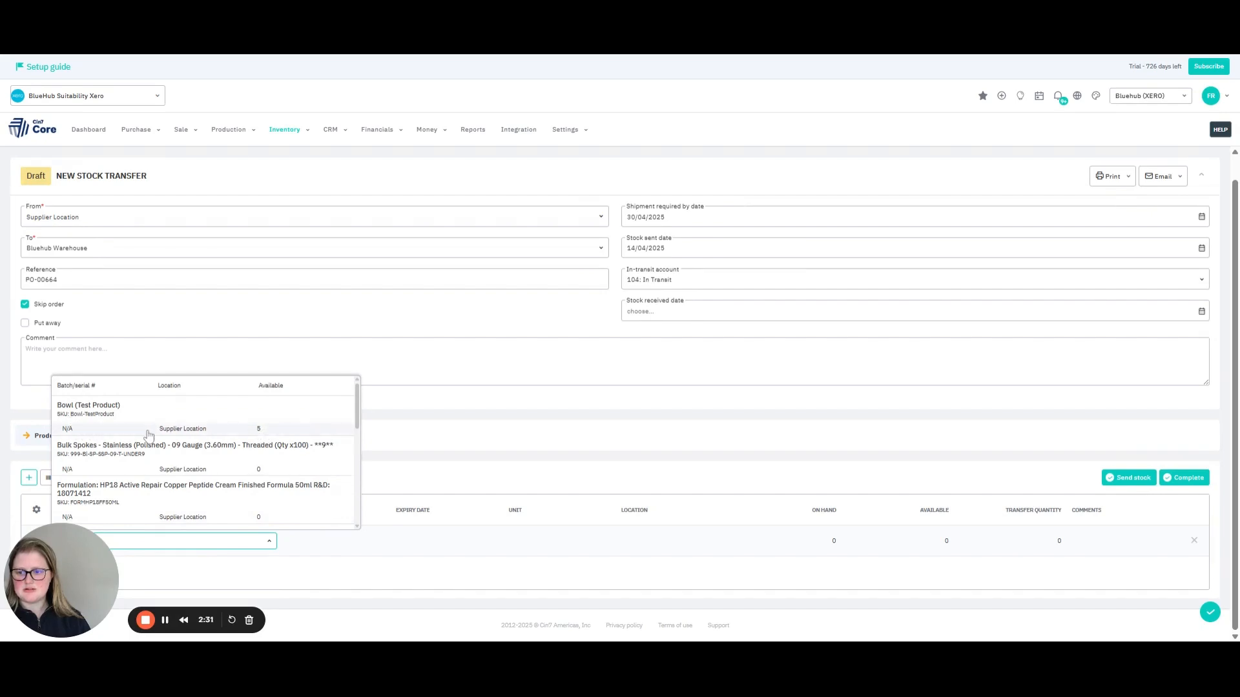
pyautogui.click(273, 433)
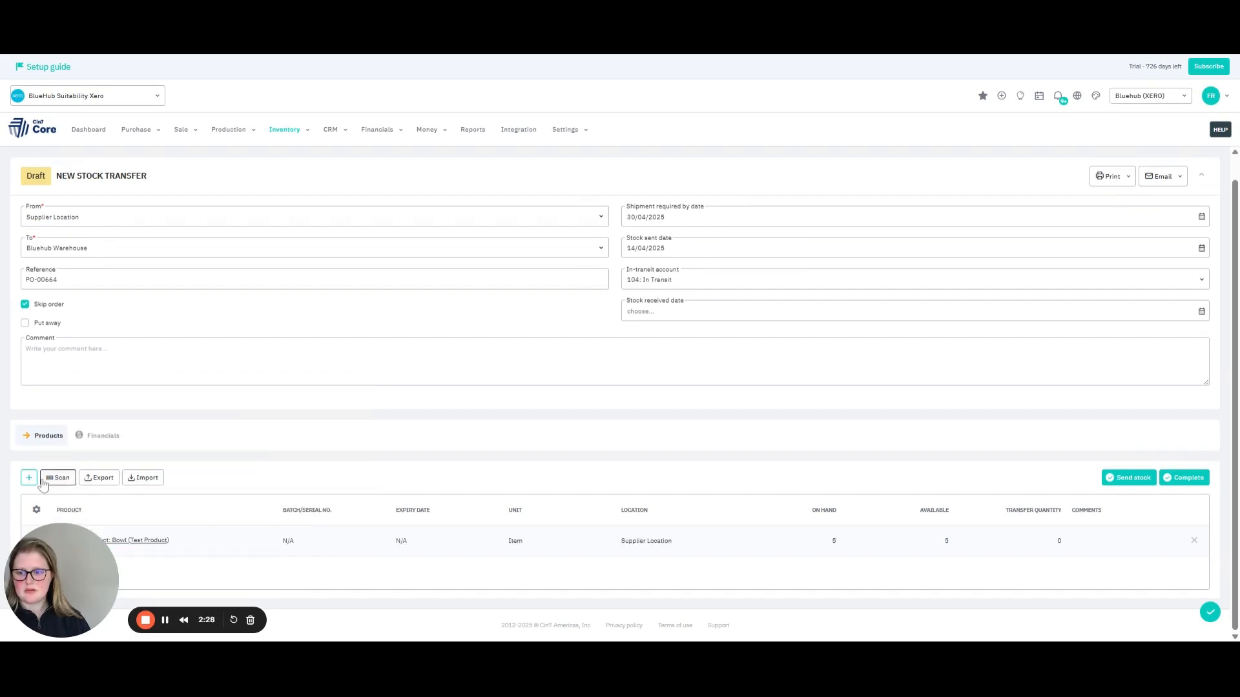
pyautogui.click(29, 478)
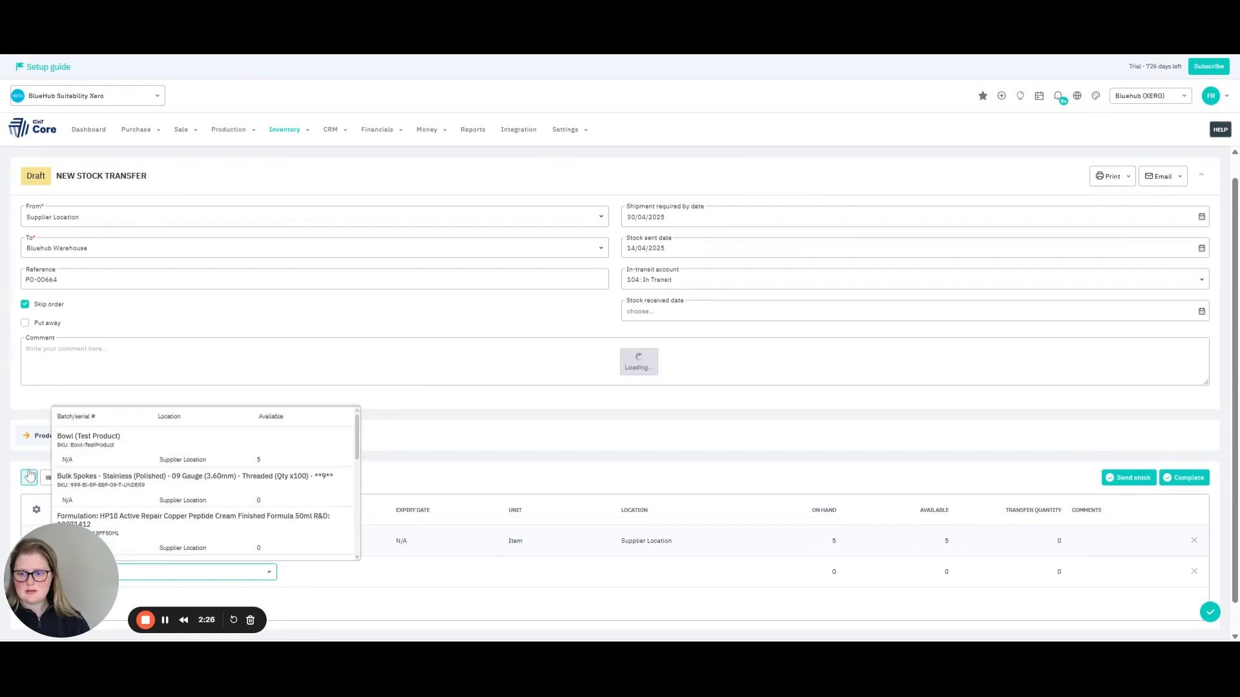
pyautogui.click(265, 556)
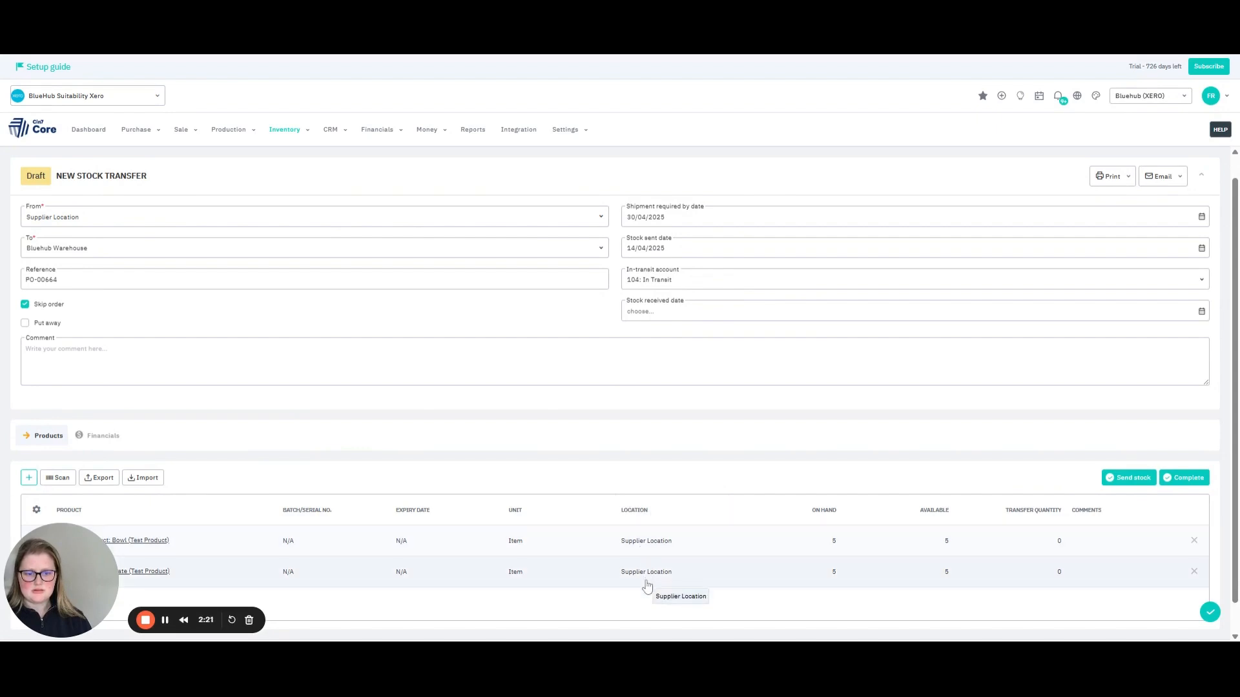
# Set the transfer quantity to 5 for both the bowl and the plate, and send the stock.
pyautogui.click(1061, 544)
pyautogui.press('Return')
pyautogui.write('5')
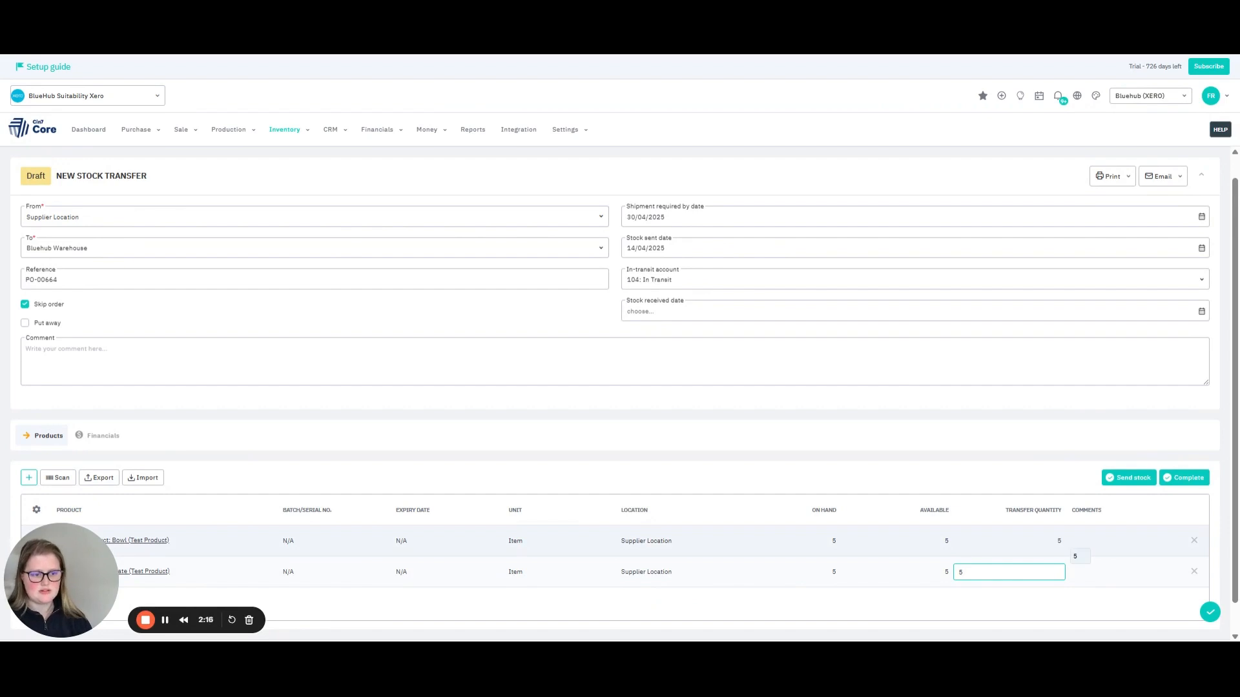
pyautogui.press('Return')
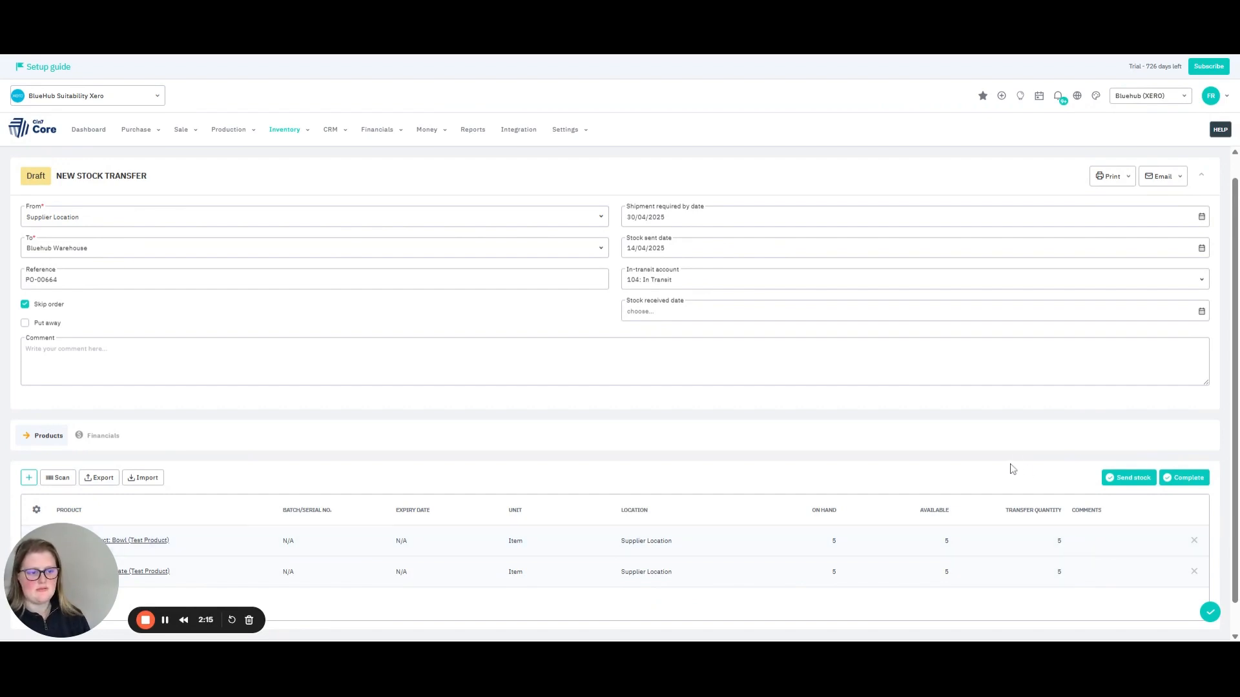
pyautogui.click(1133, 483)
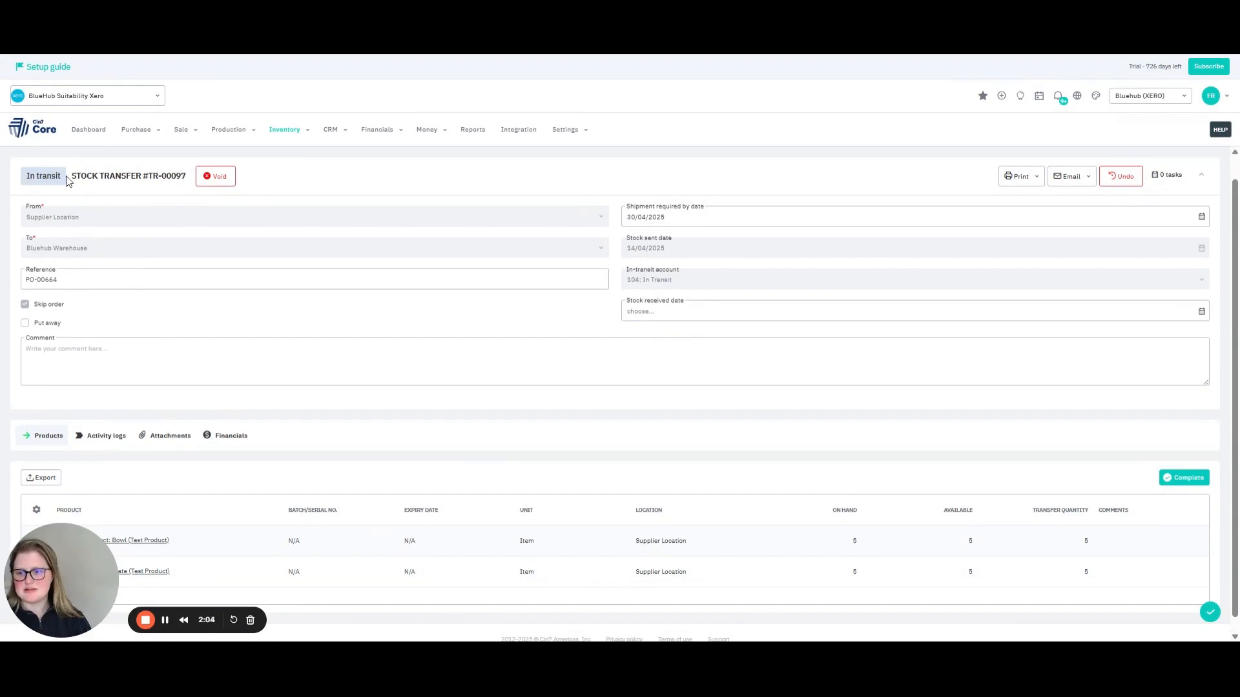
# Review the in-transit transfer's financial transactions, and return to its product list.
pyautogui.click(219, 438)
pyautogui.scroll(-1, 466, 420)
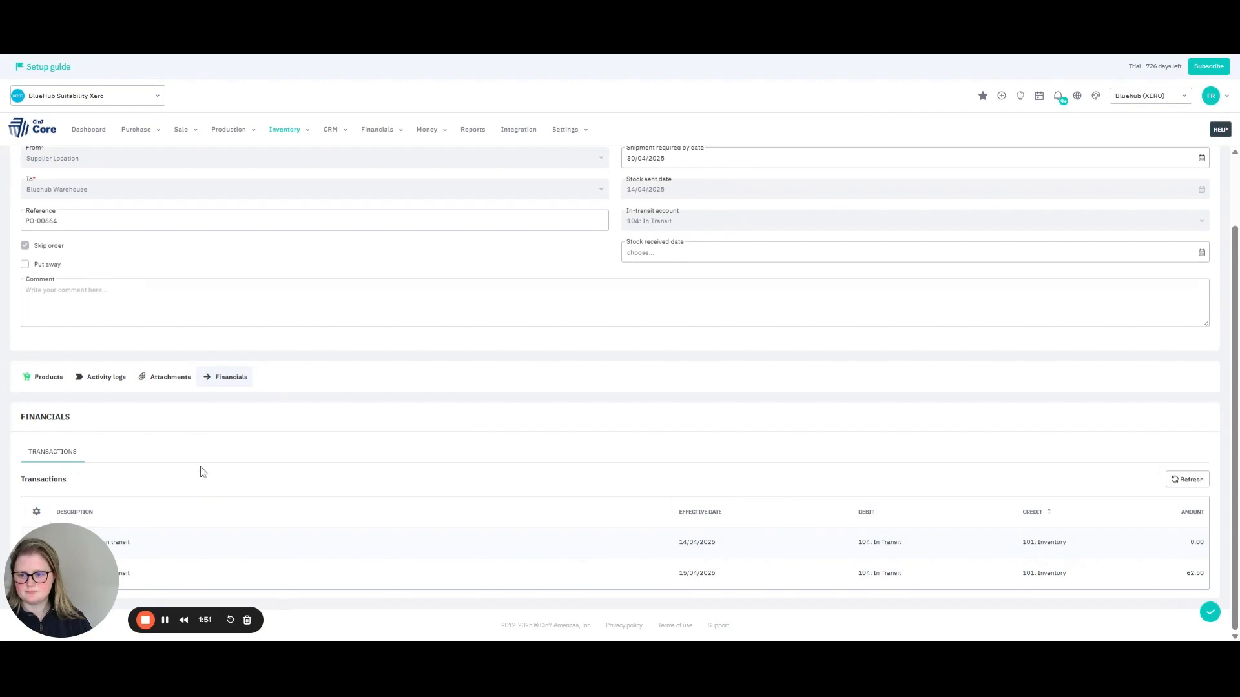
pyautogui.click(44, 378)
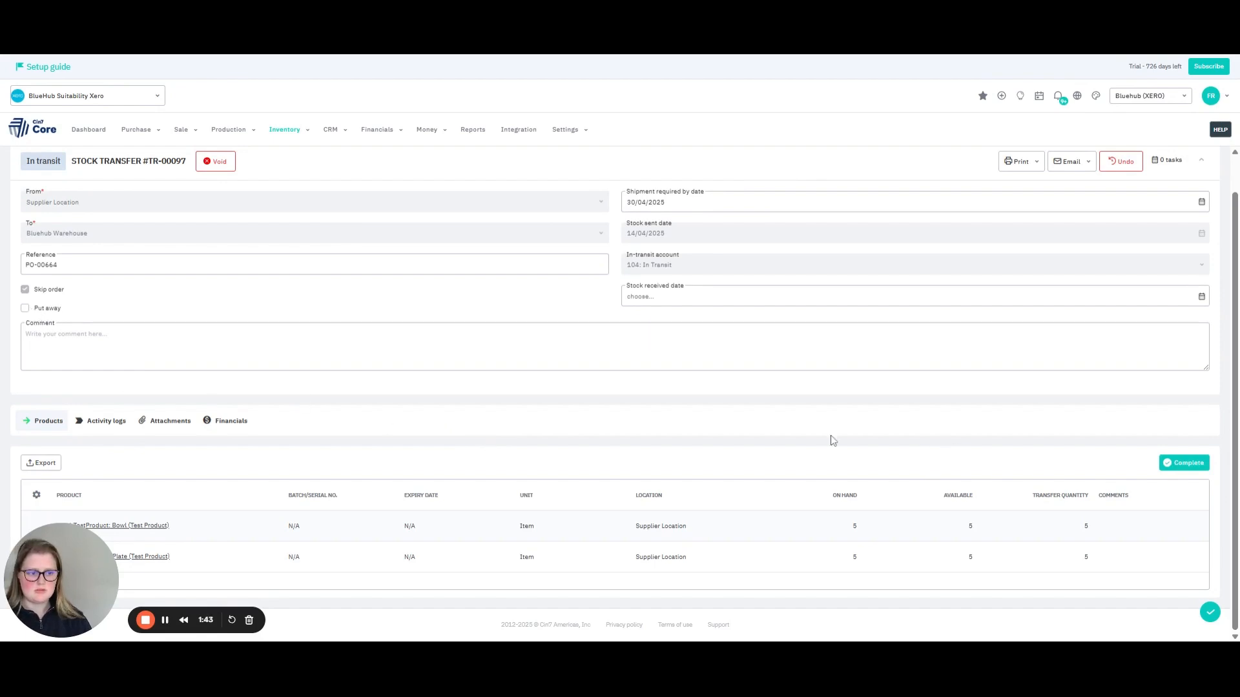
# Enable put away for the transfer and add the bowl and plate test products as put-away lines.
pyautogui.click(26, 309)
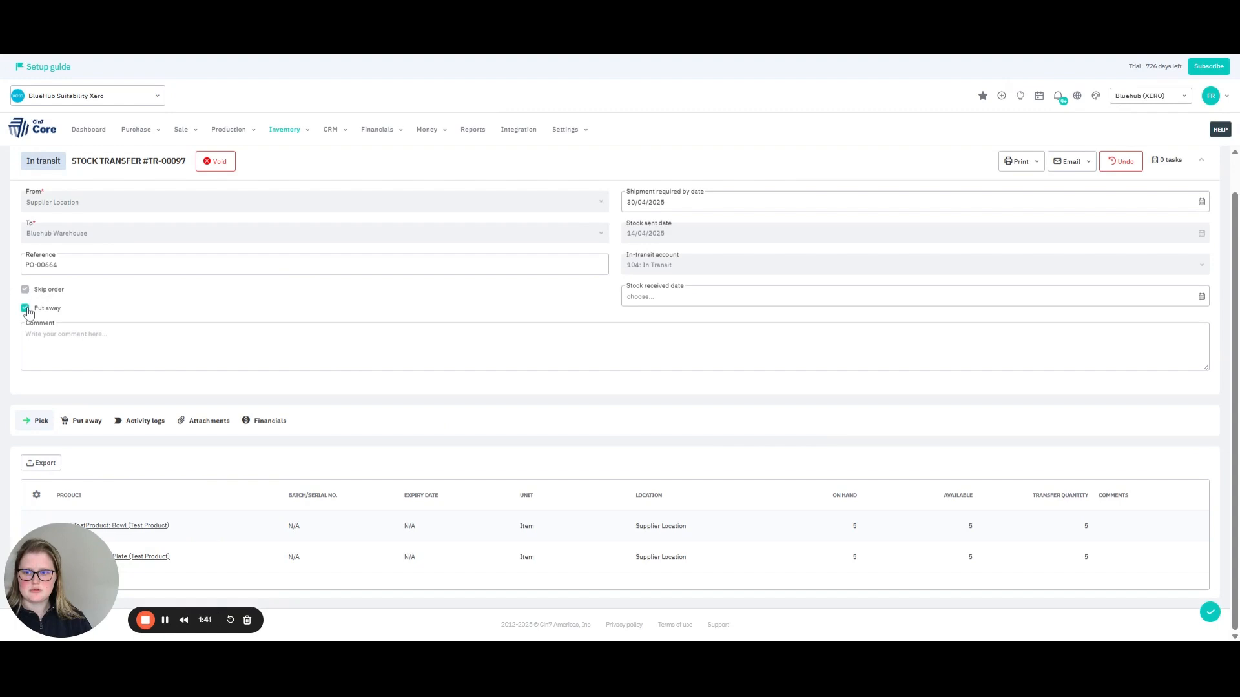
pyautogui.click(78, 423)
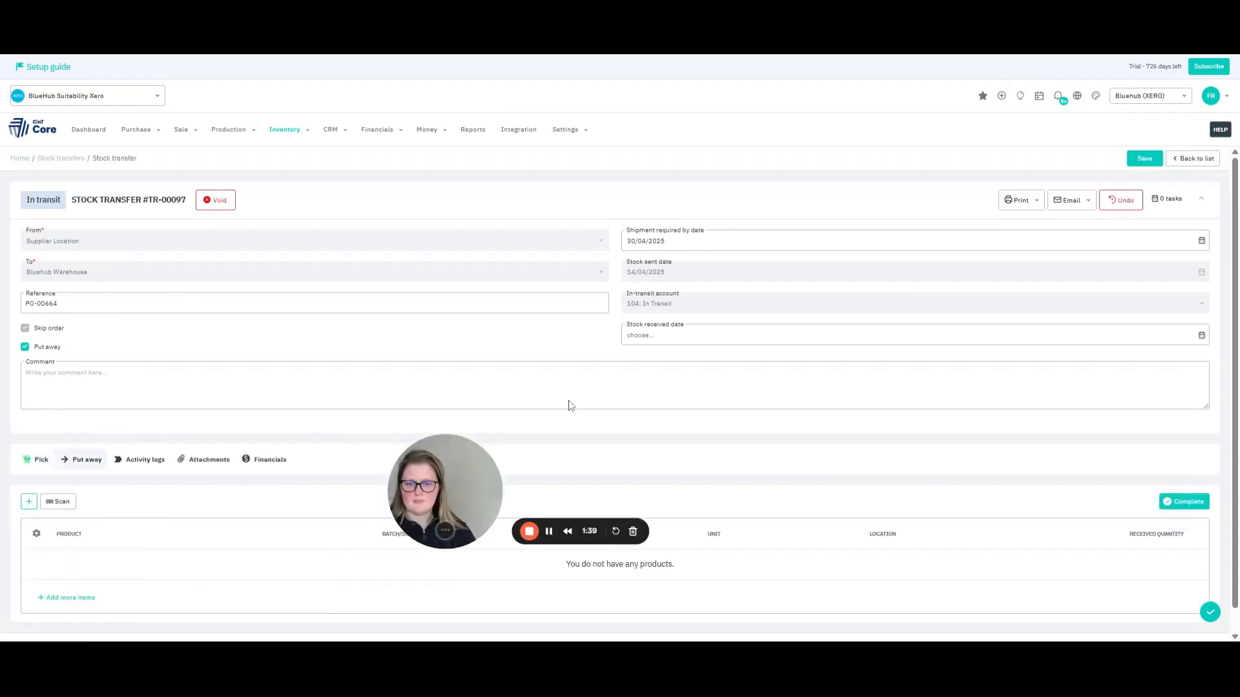
pyautogui.click(29, 502)
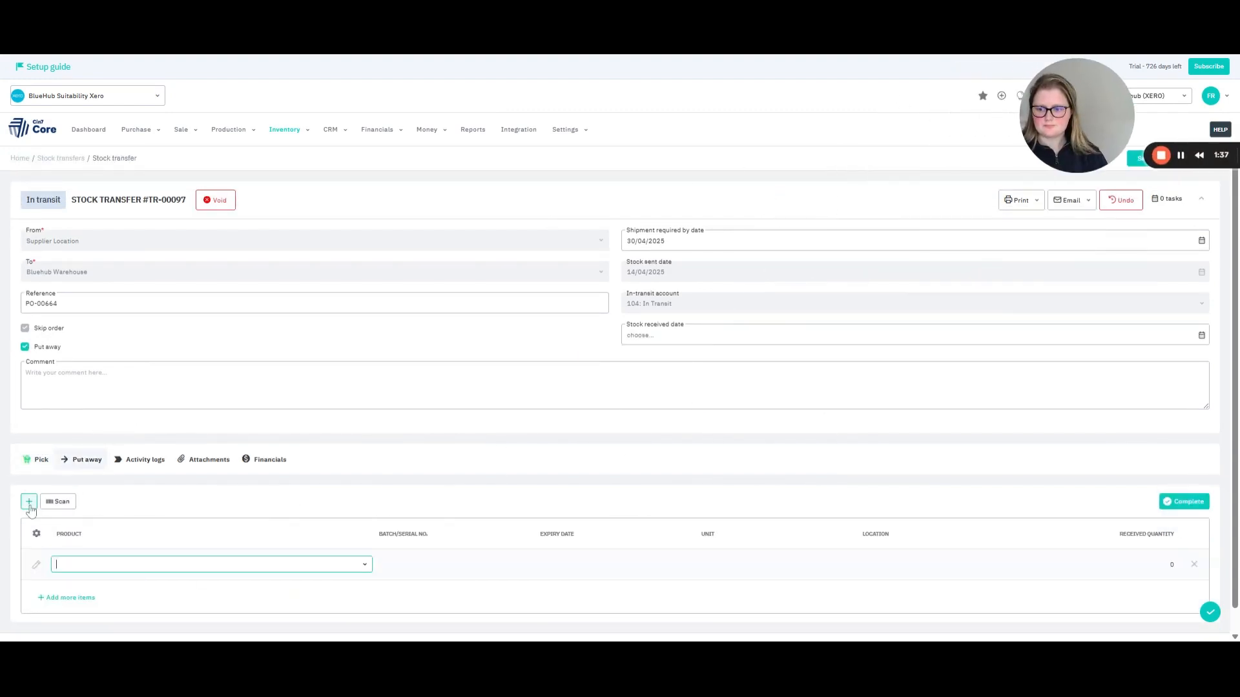
pyautogui.click(365, 566)
pyautogui.click(302, 507)
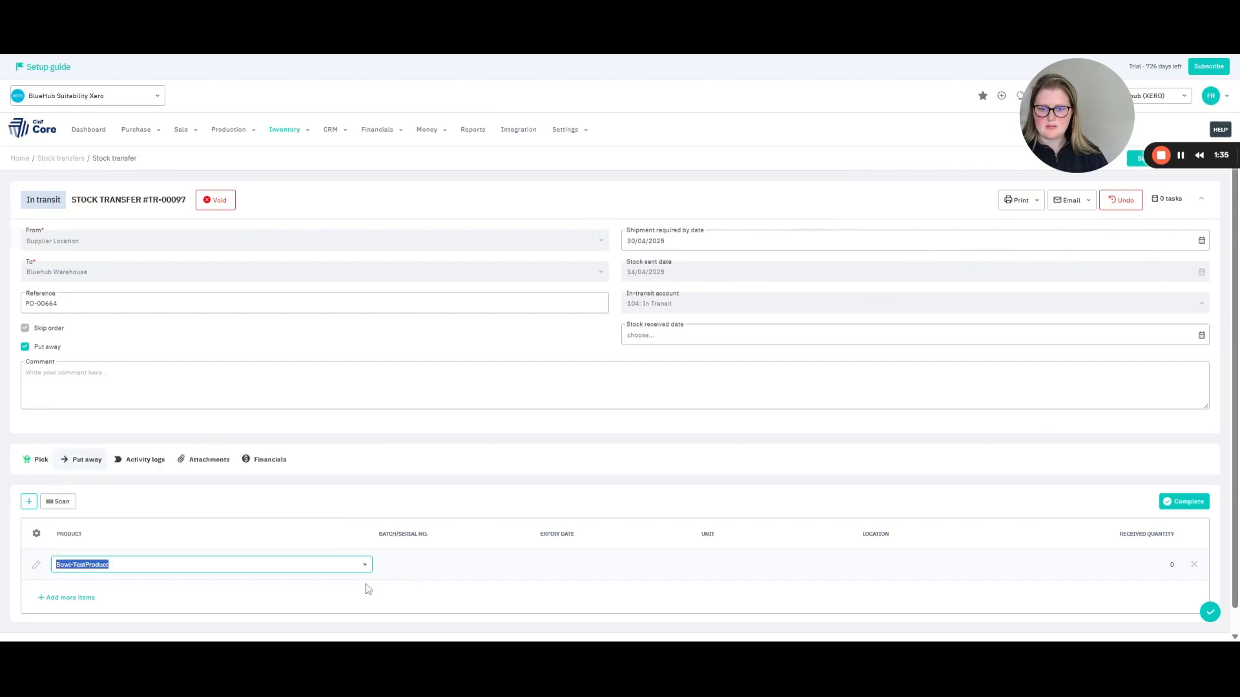
pyautogui.click(29, 503)
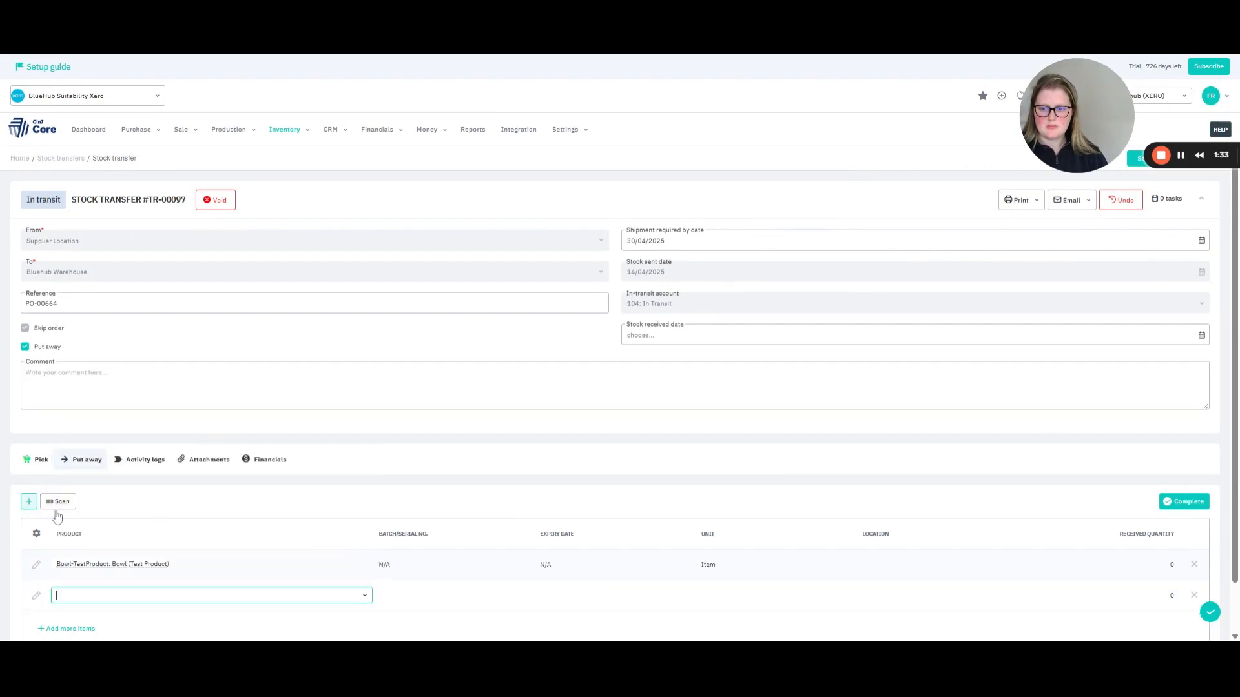
pyautogui.click(366, 597)
pyautogui.click(258, 576)
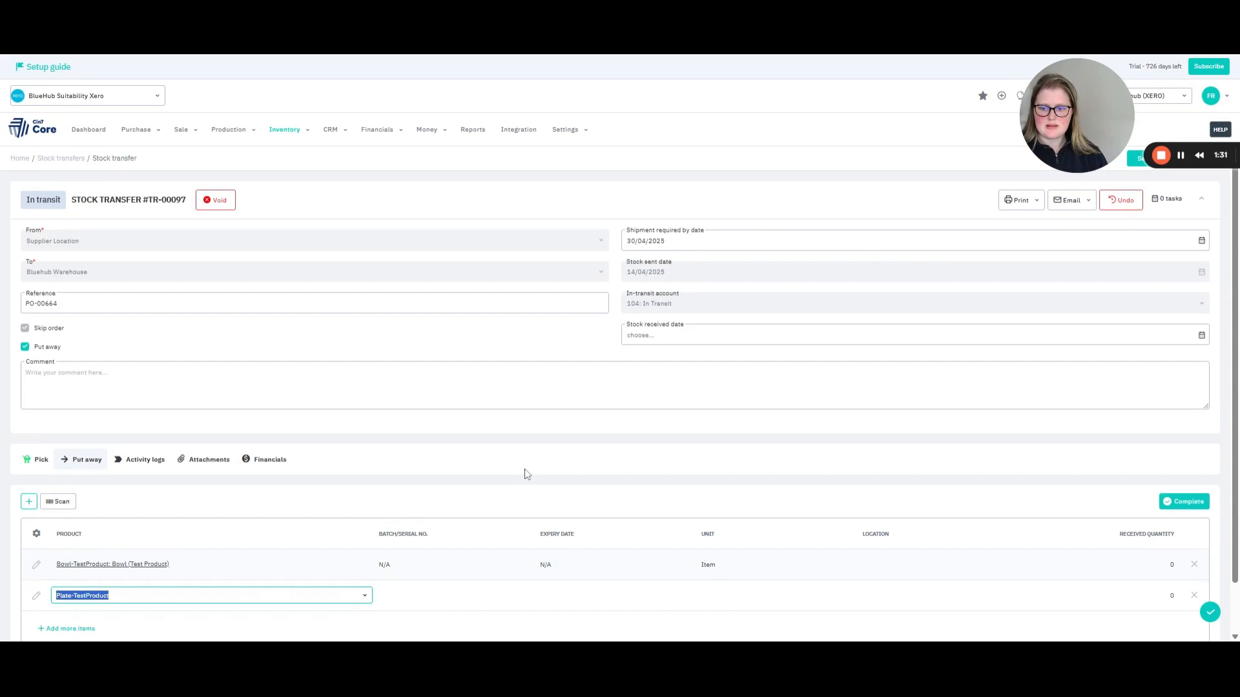
pyautogui.click(525, 470)
# Set the put-away location to Bluehub Warehouse for both the bowl and the plate.
pyautogui.scroll(-1, 525, 498)
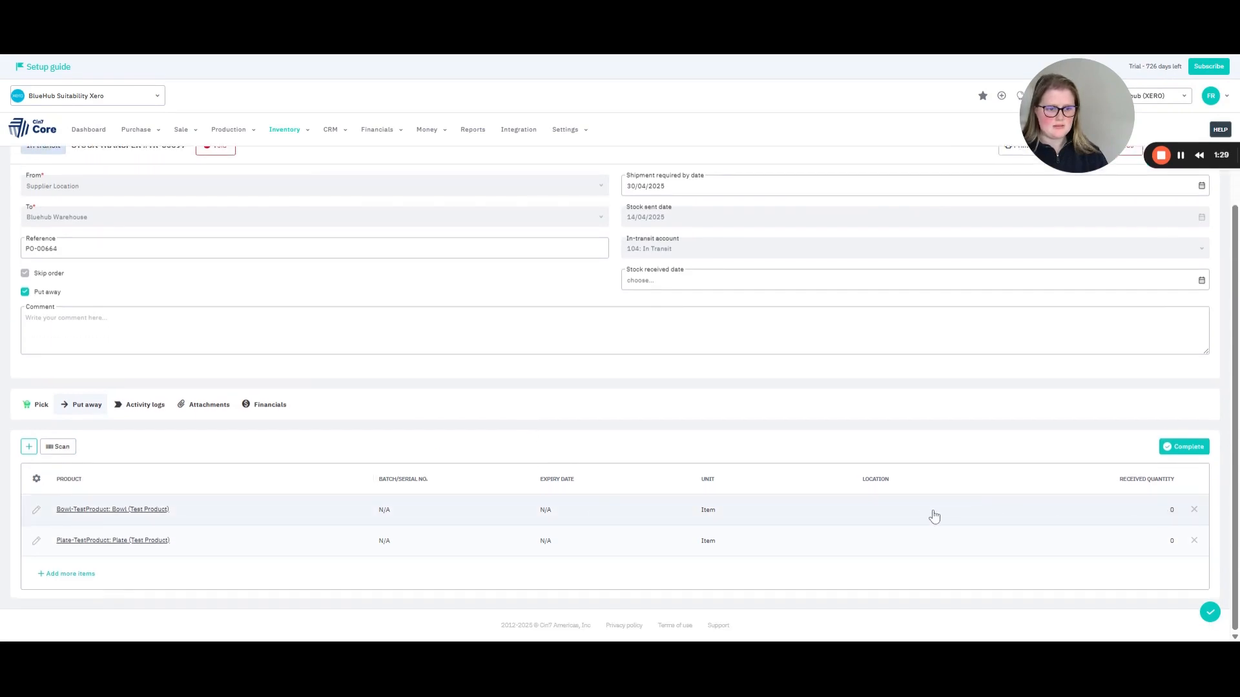
pyautogui.click(933, 516)
pyautogui.click(913, 536)
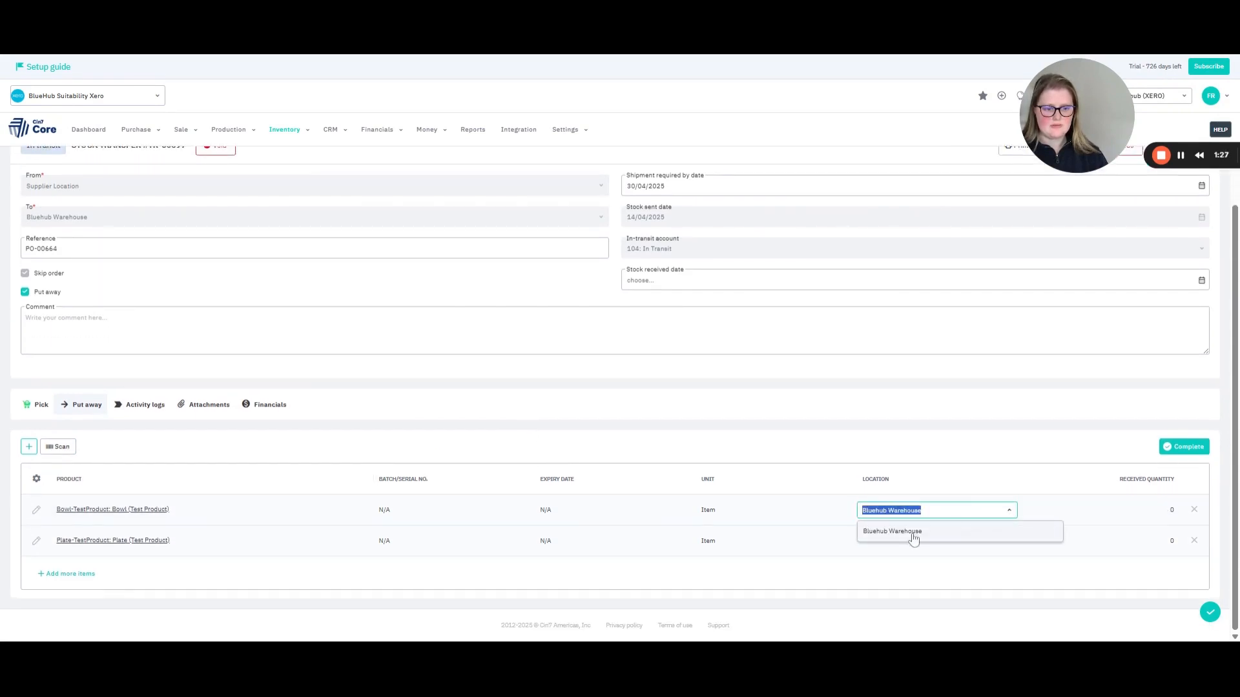
pyautogui.click(1020, 547)
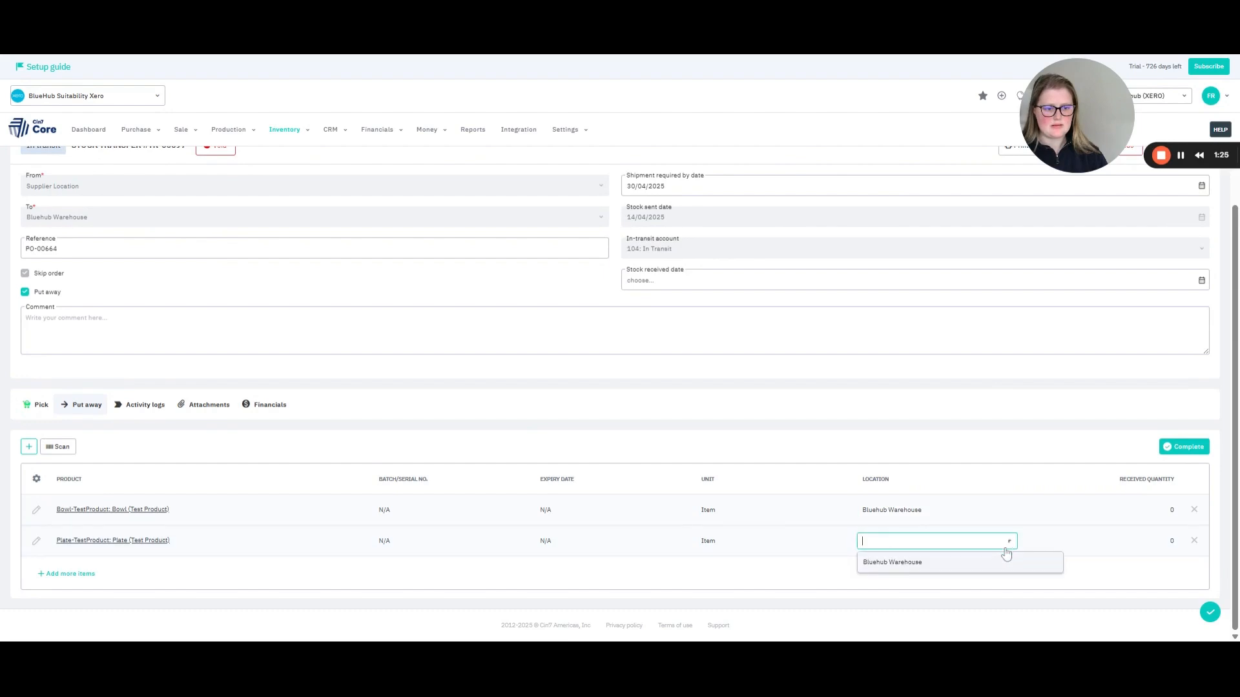
pyautogui.click(1014, 566)
# Set the received quantity to 5 for both put-away lines and try to complete the put away.
pyautogui.click(1170, 514)
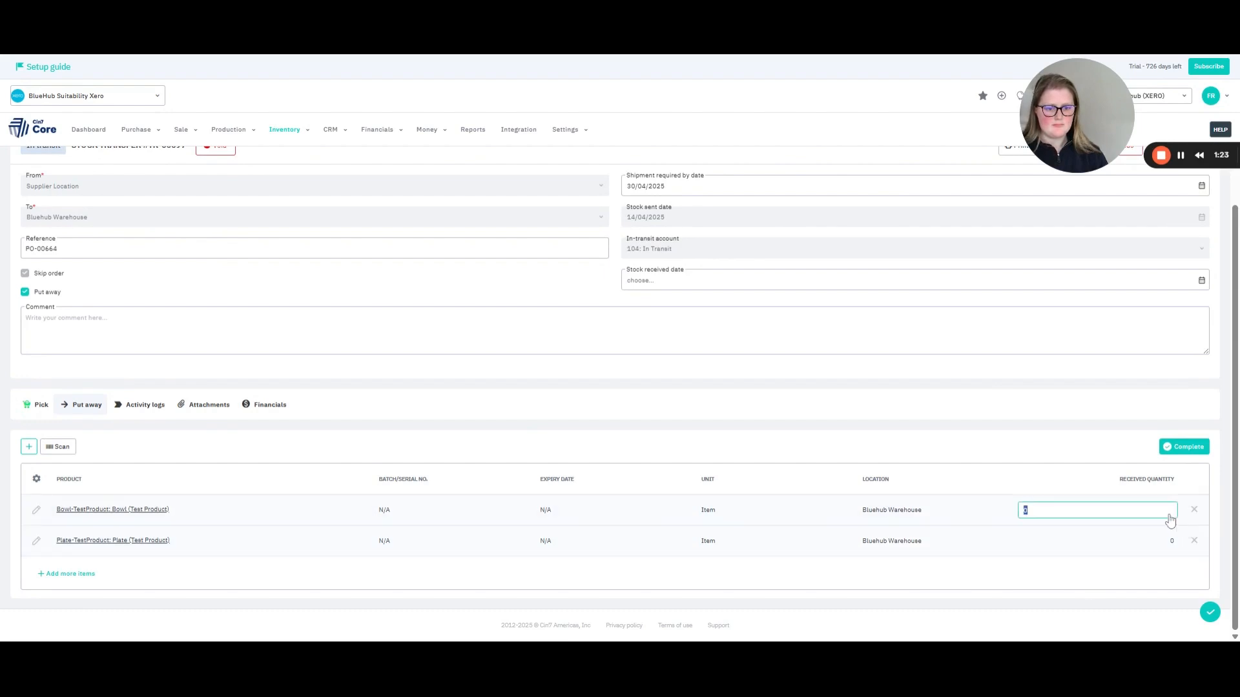
pyautogui.write('5')
pyautogui.press('Return')
pyautogui.write('5')
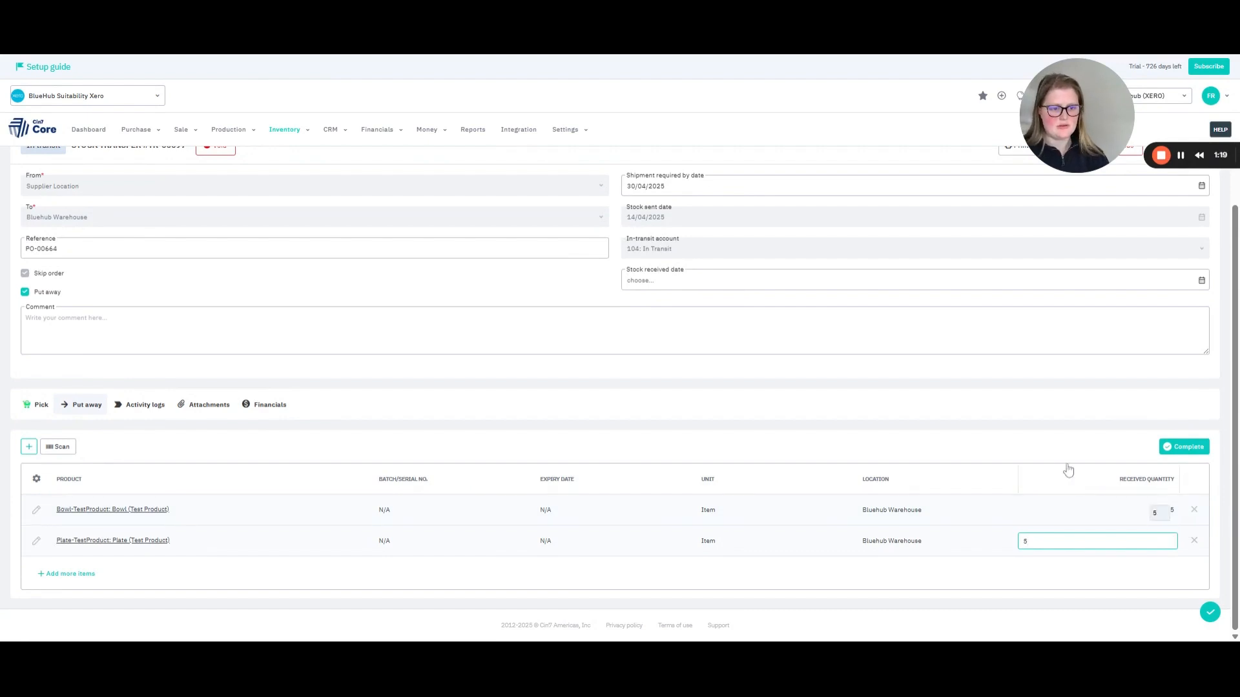
pyautogui.click(993, 455)
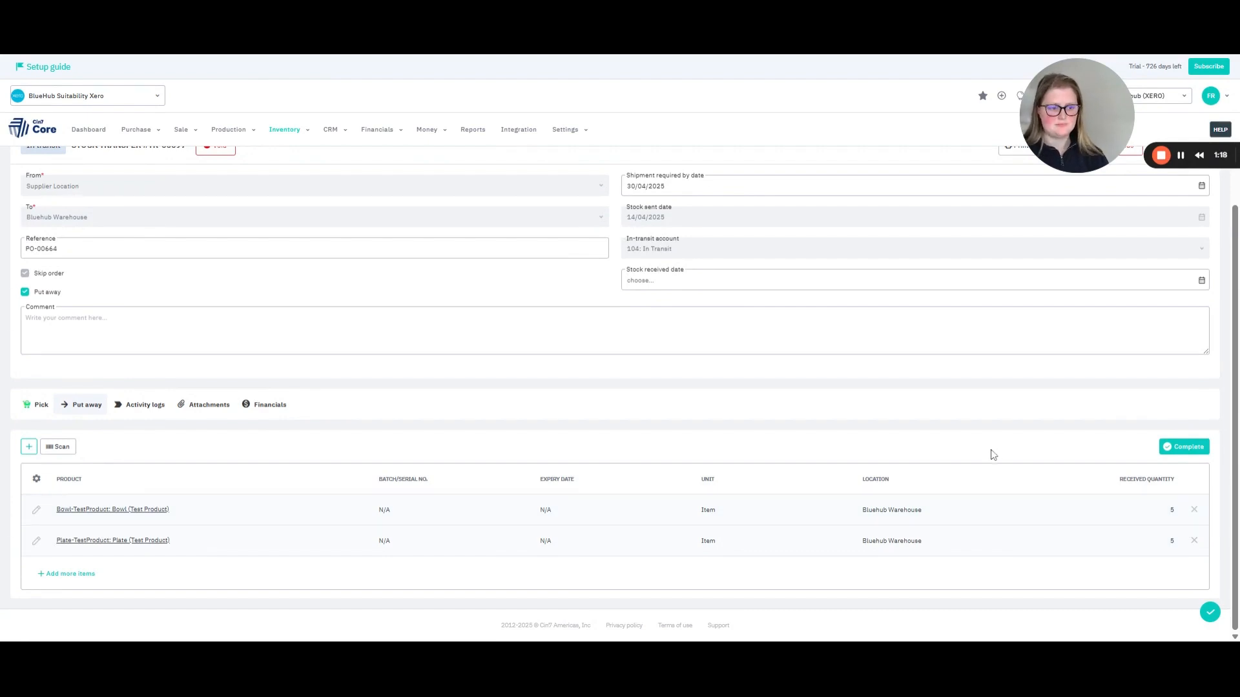
pyautogui.click(1197, 446)
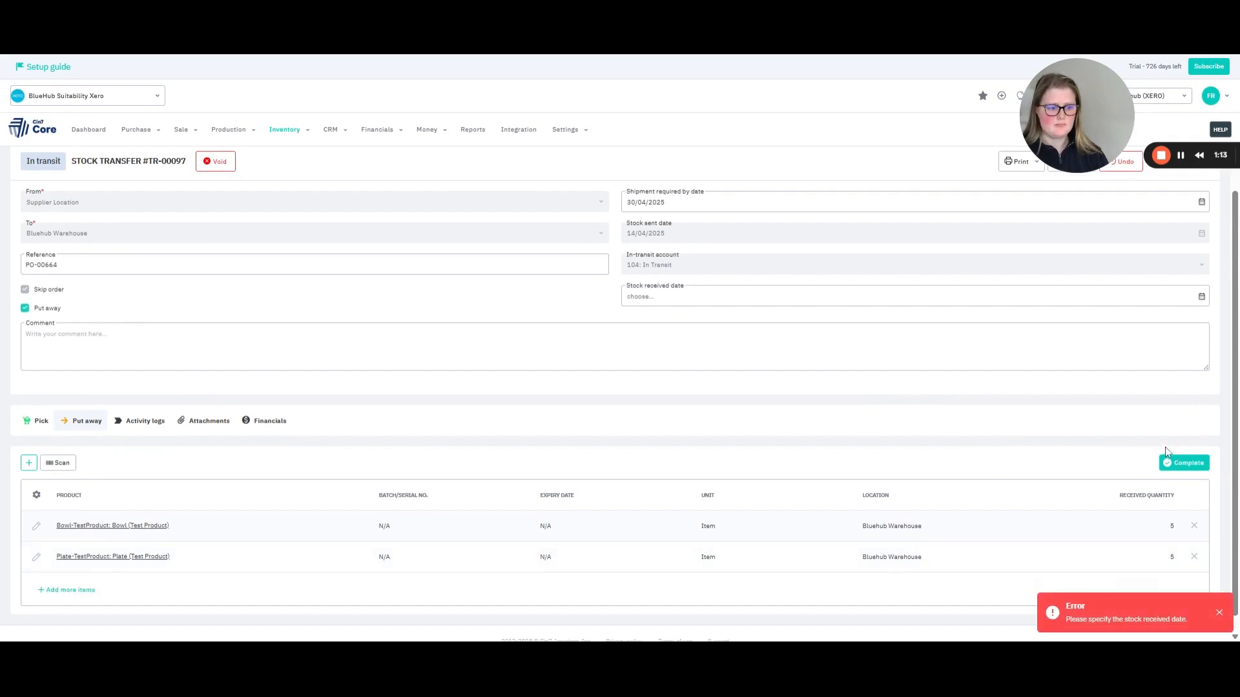
# Set the stock received date to 15/04/2025 and complete the stock transfer.
pyautogui.click(1200, 304)
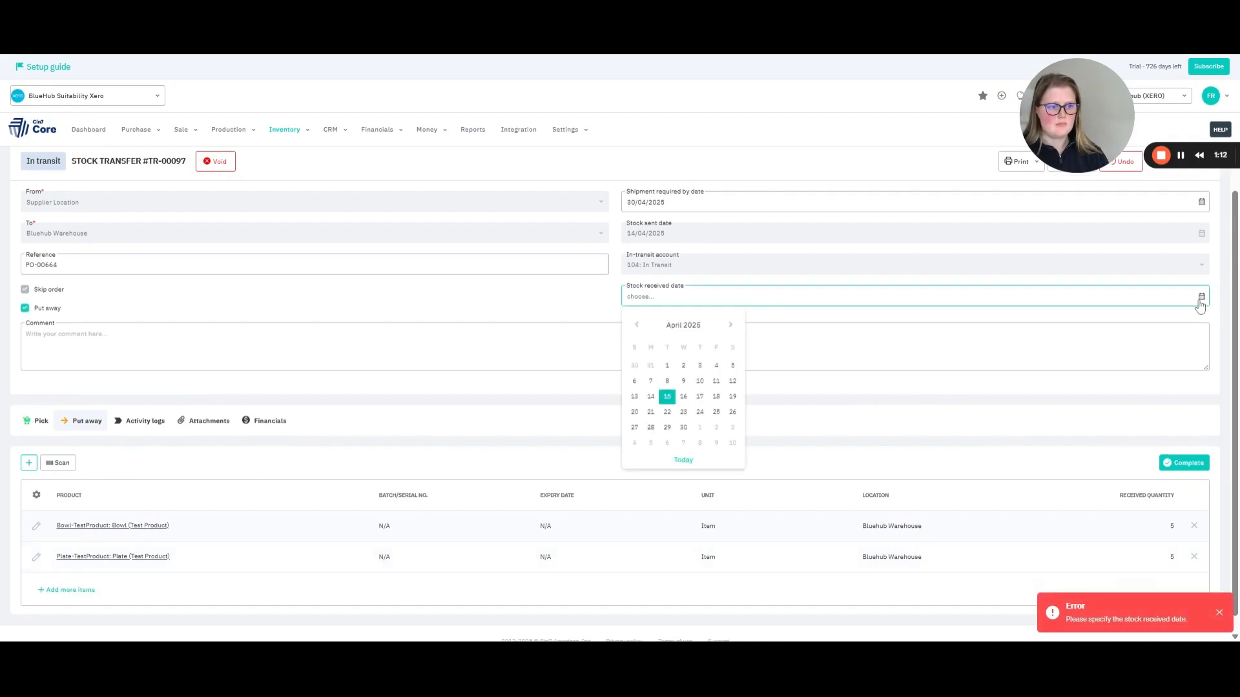
pyautogui.click(669, 399)
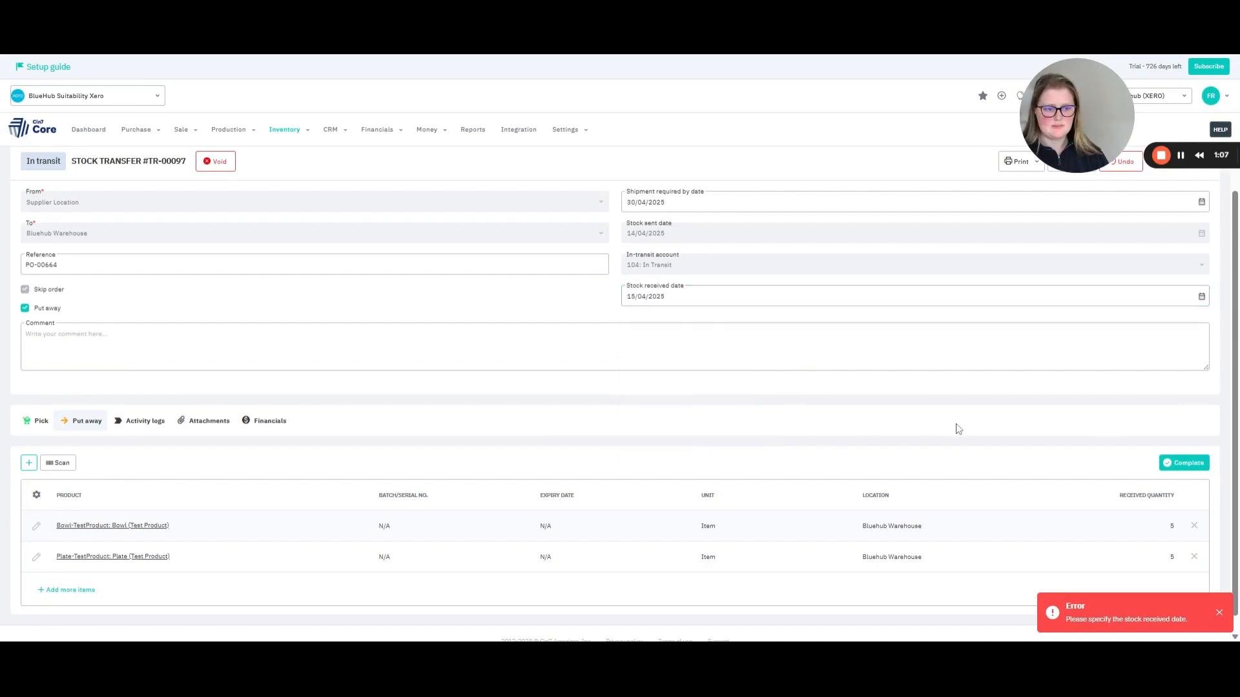
pyautogui.click(1190, 464)
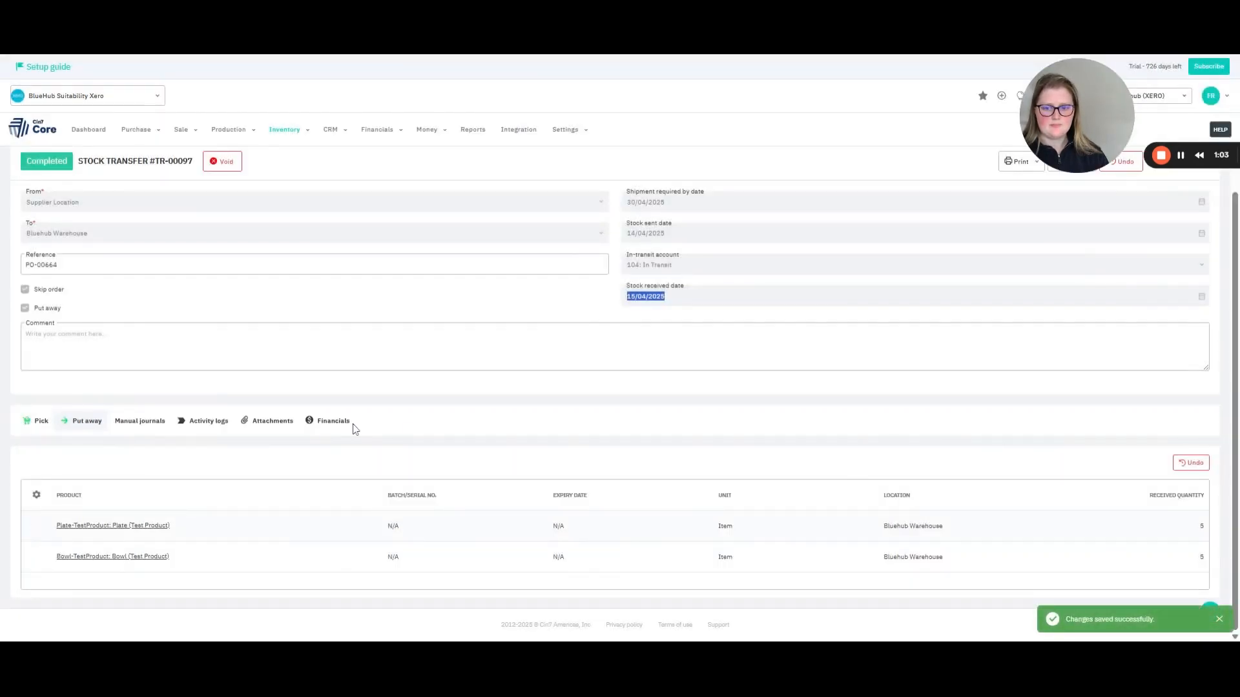
# Review the completed transfer's financial transactions, including the entry for stock received in the destination.
pyautogui.click(327, 428)
pyautogui.scroll(-1, 470, 444)
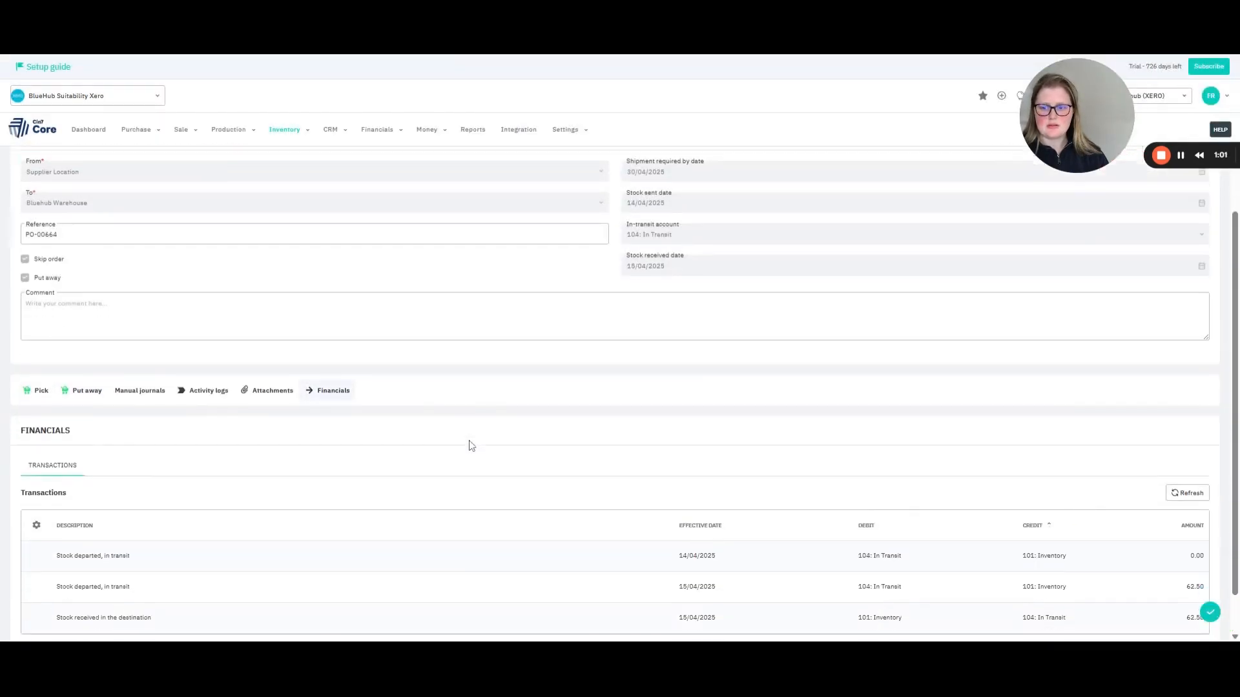
pyautogui.scroll(-1, 472, 445)
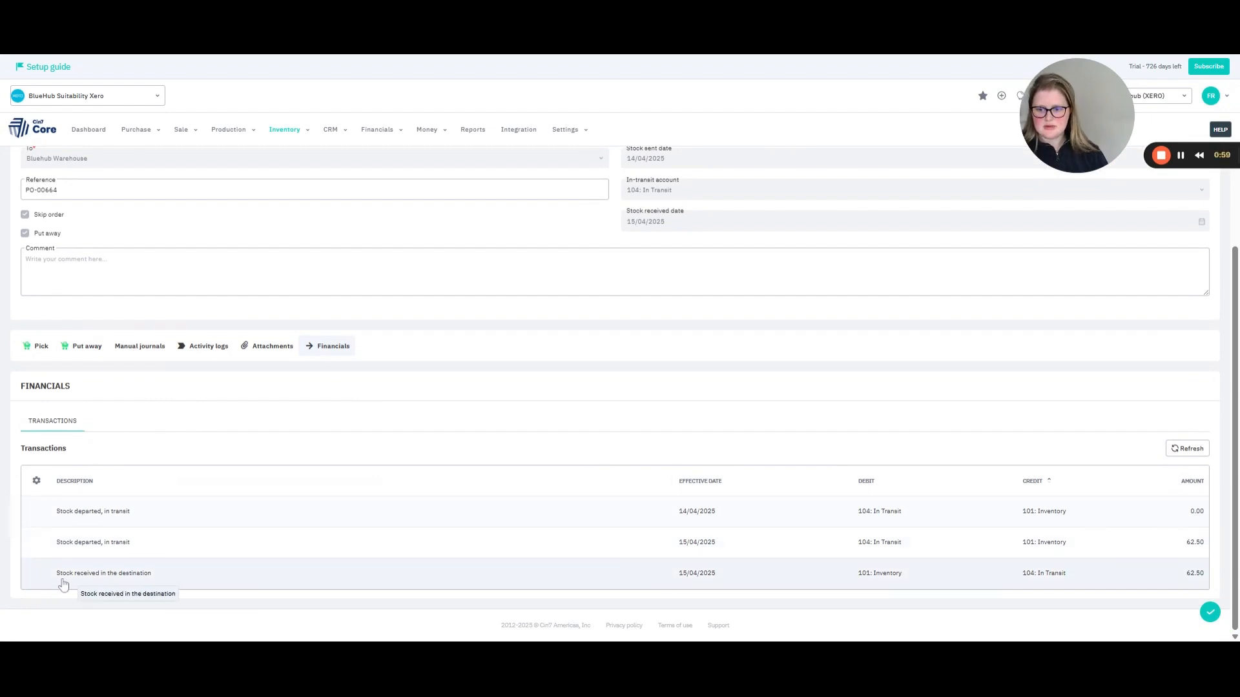